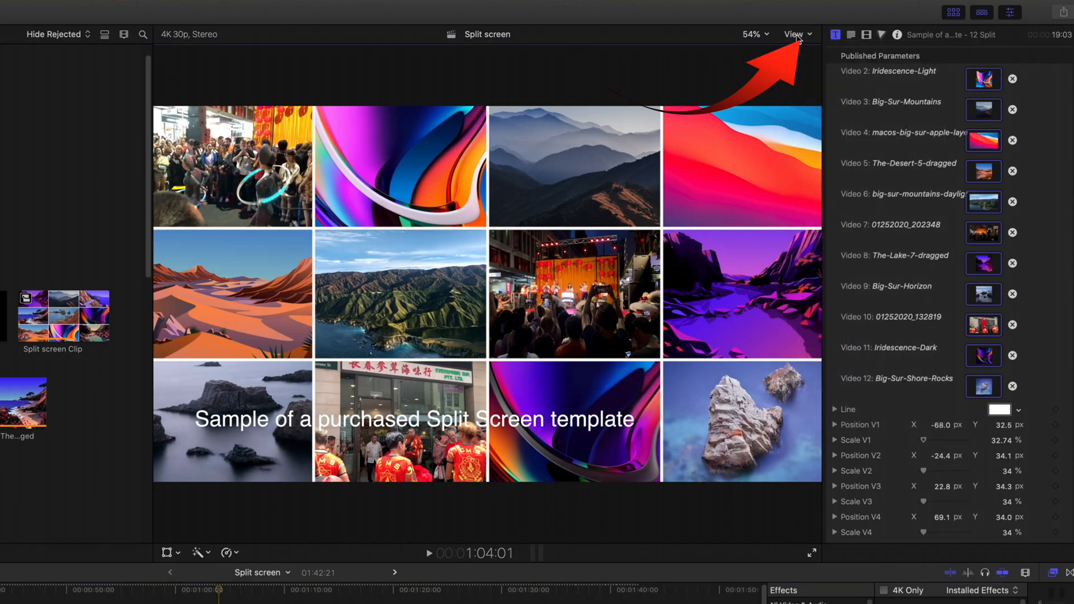
click(797, 35)
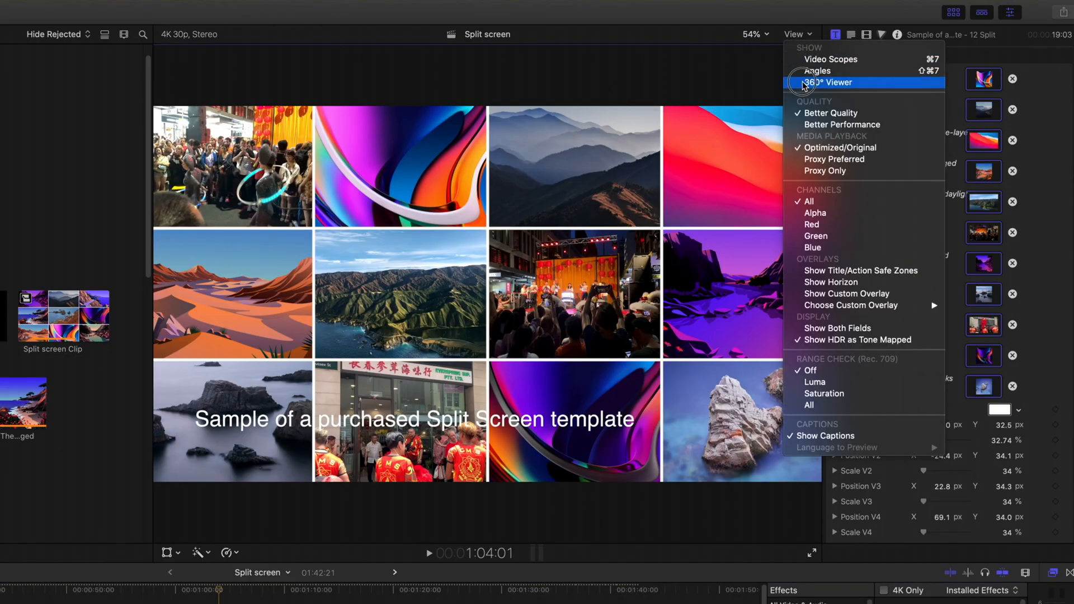
mouse_move(834, 307)
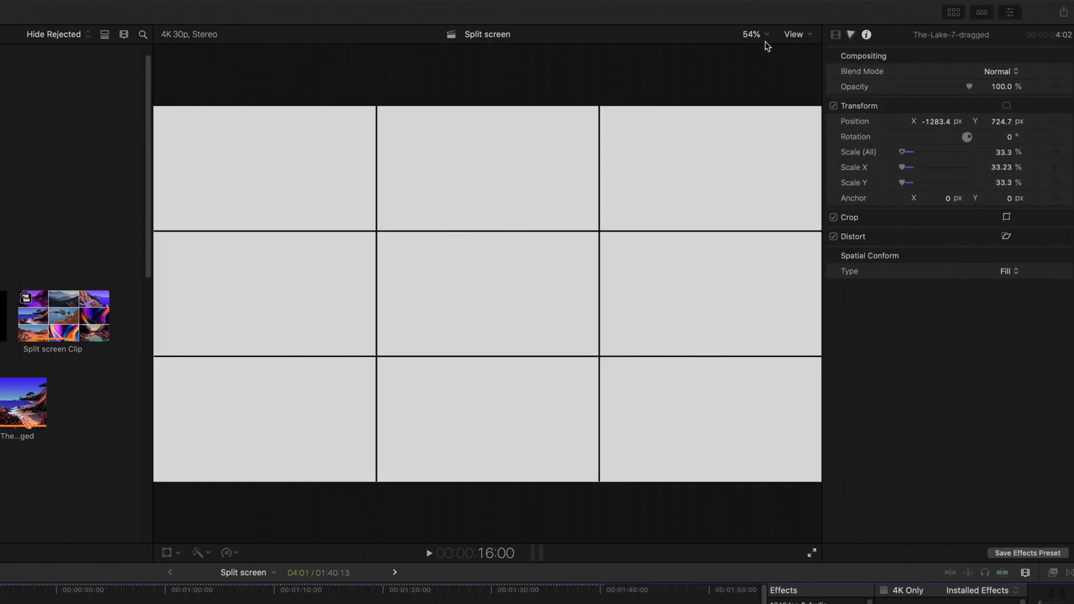
click(799, 35)
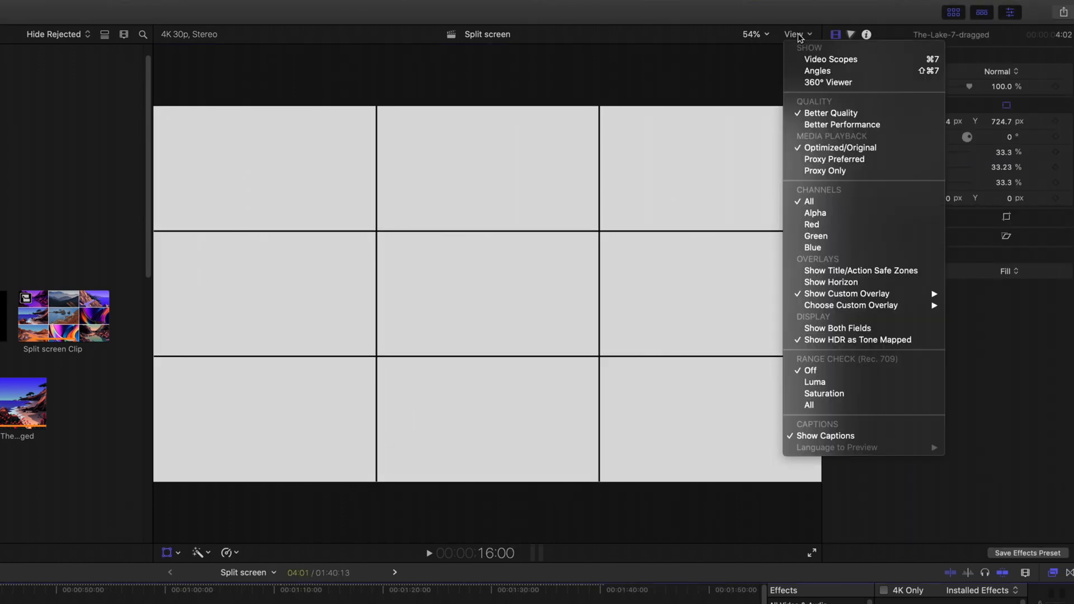
mouse_move(822, 305)
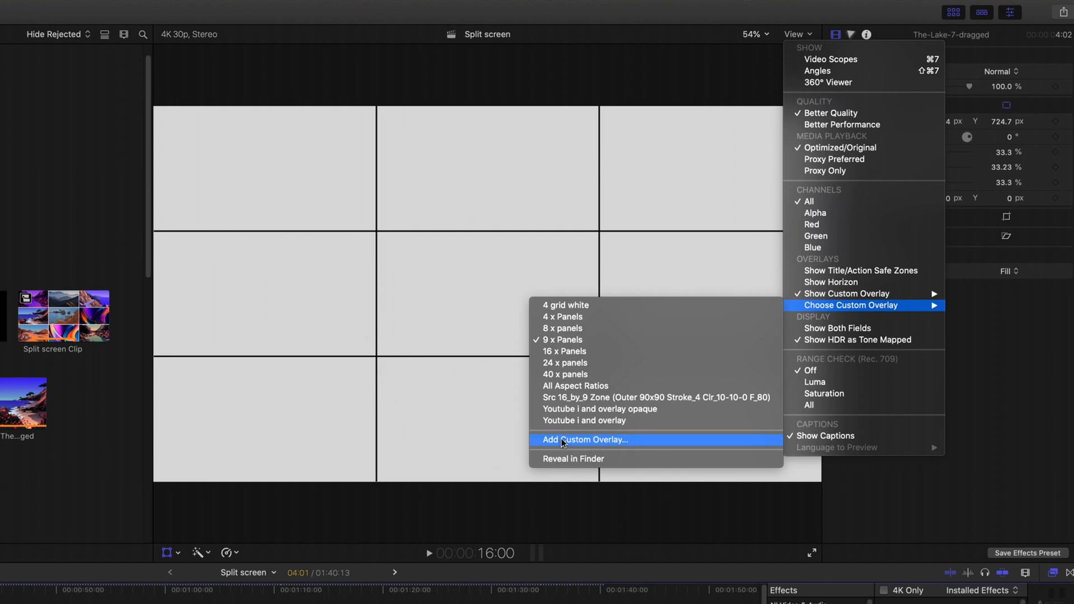
click(591, 440)
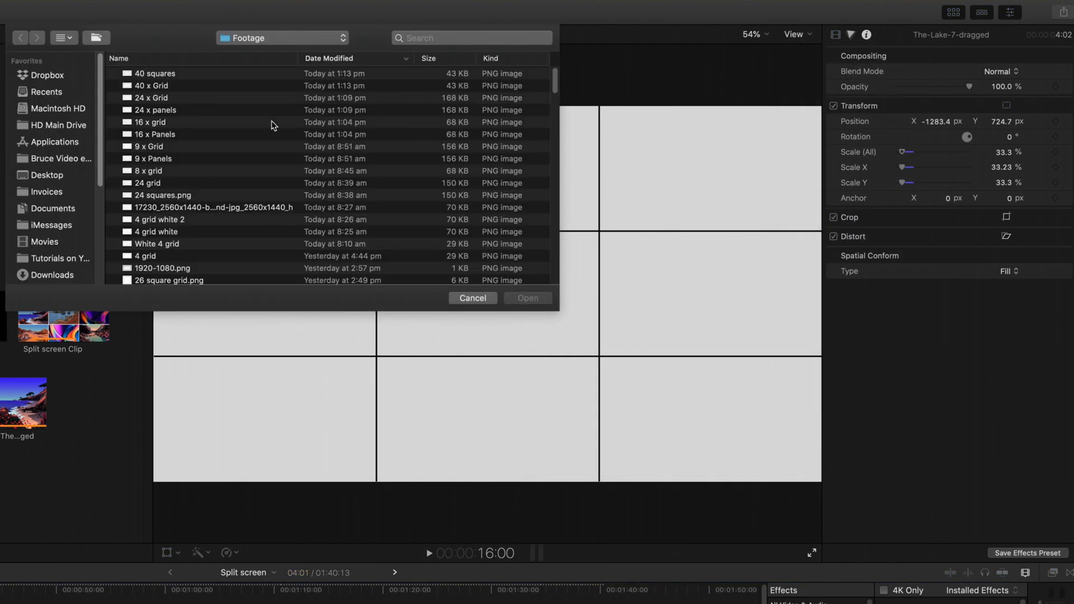
click(456, 297)
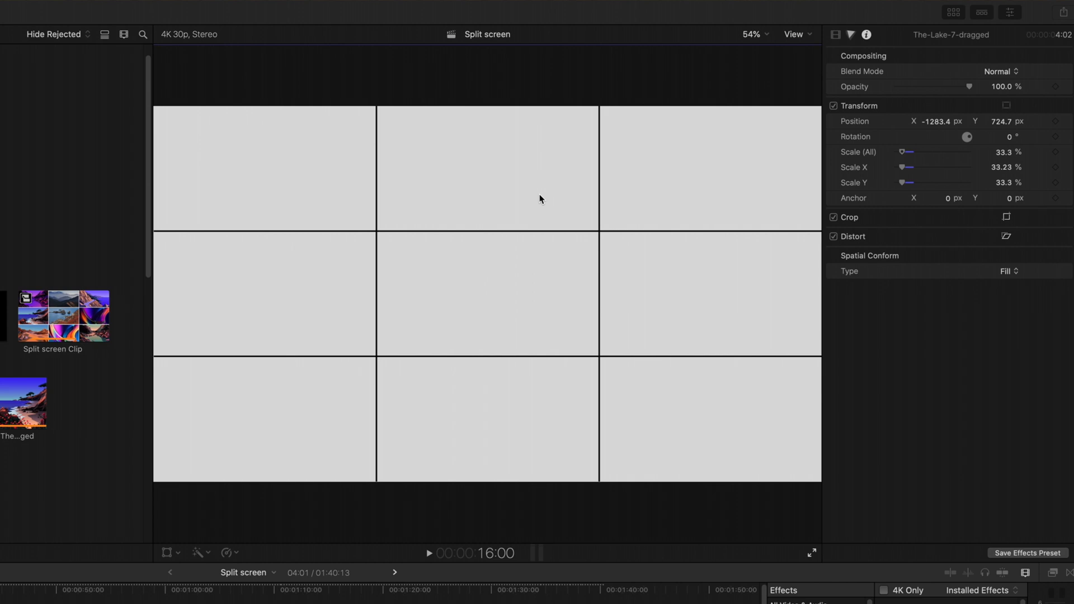
- Choose 9 x Panels as the viewer's custom overlay
click(797, 34)
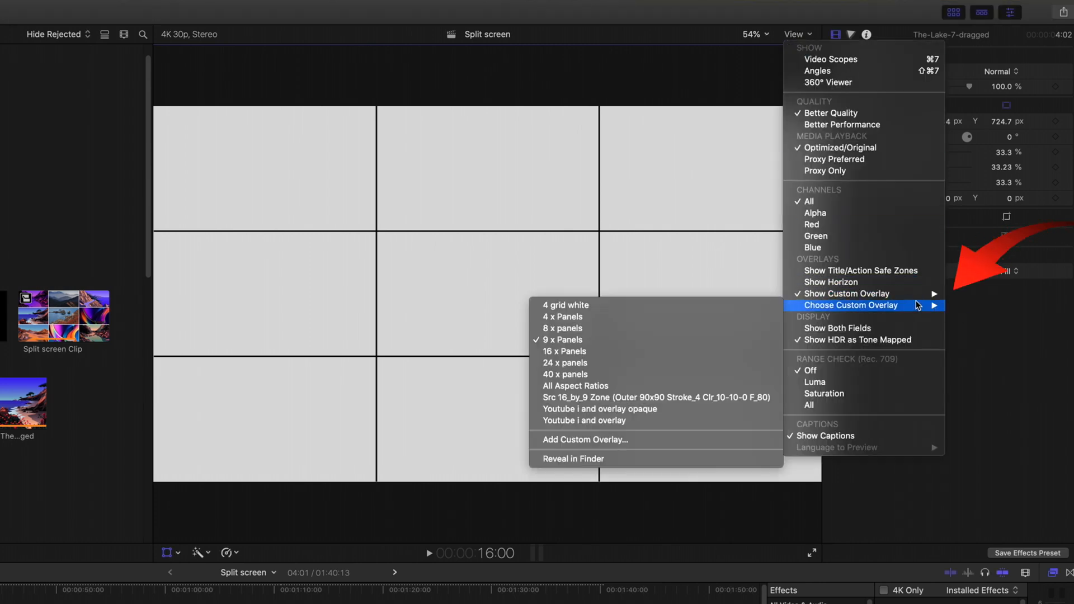
mouse_move(932, 298)
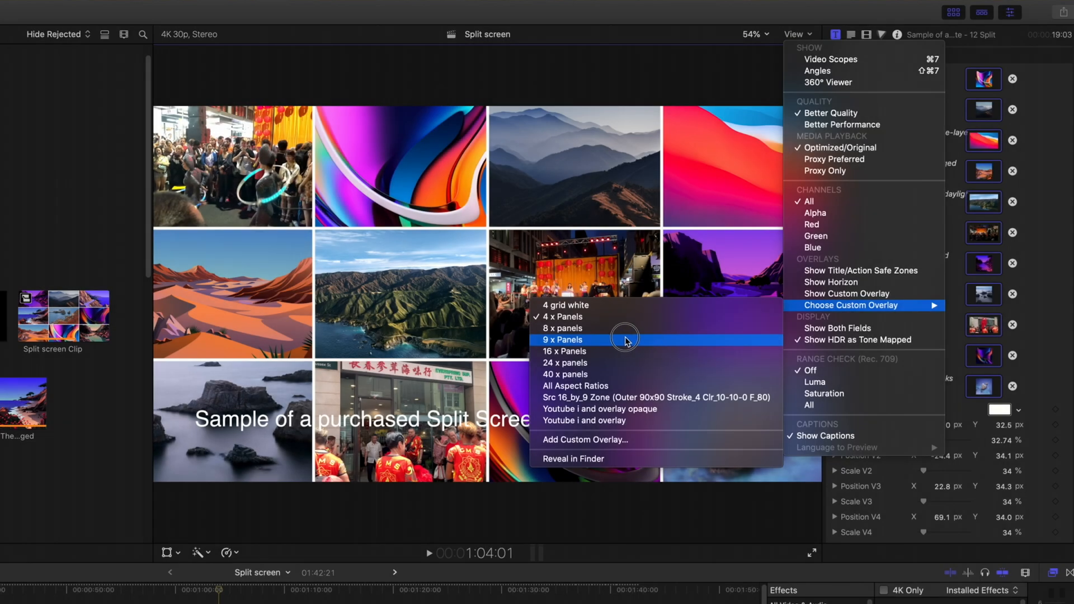
click(605, 339)
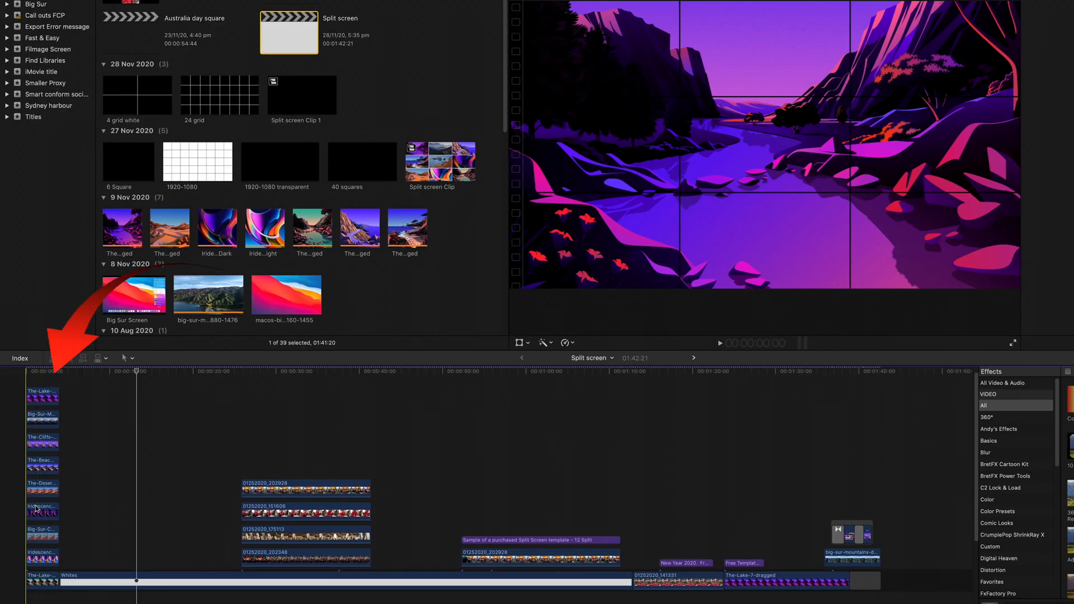
- Transform the topmost lake clip at the start of the timeline, scaling and positioning it to fill the overlay's upper-left panel
click(42, 395)
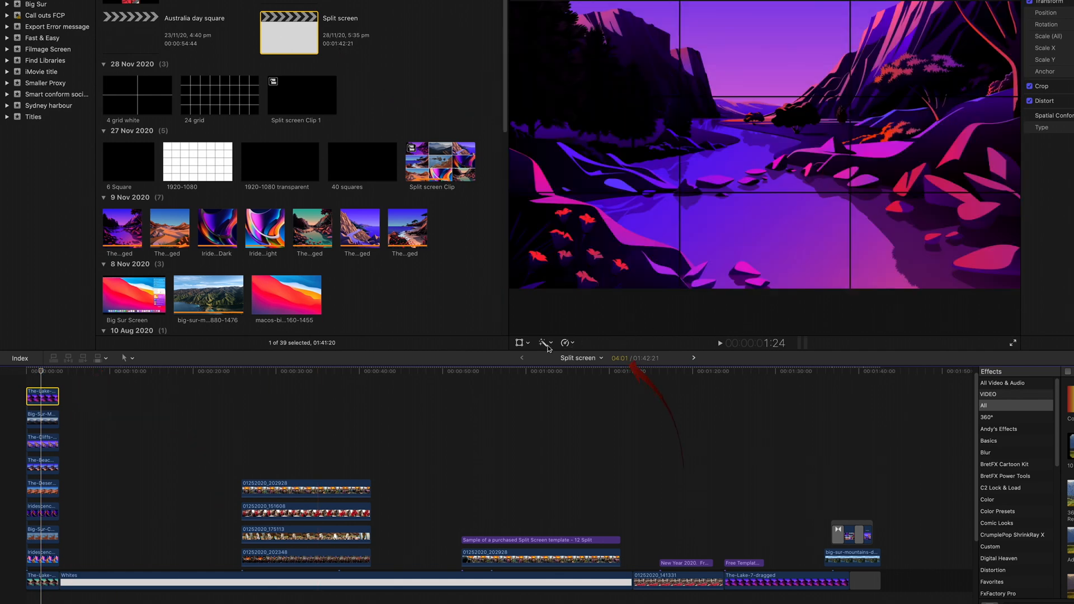
click(519, 343)
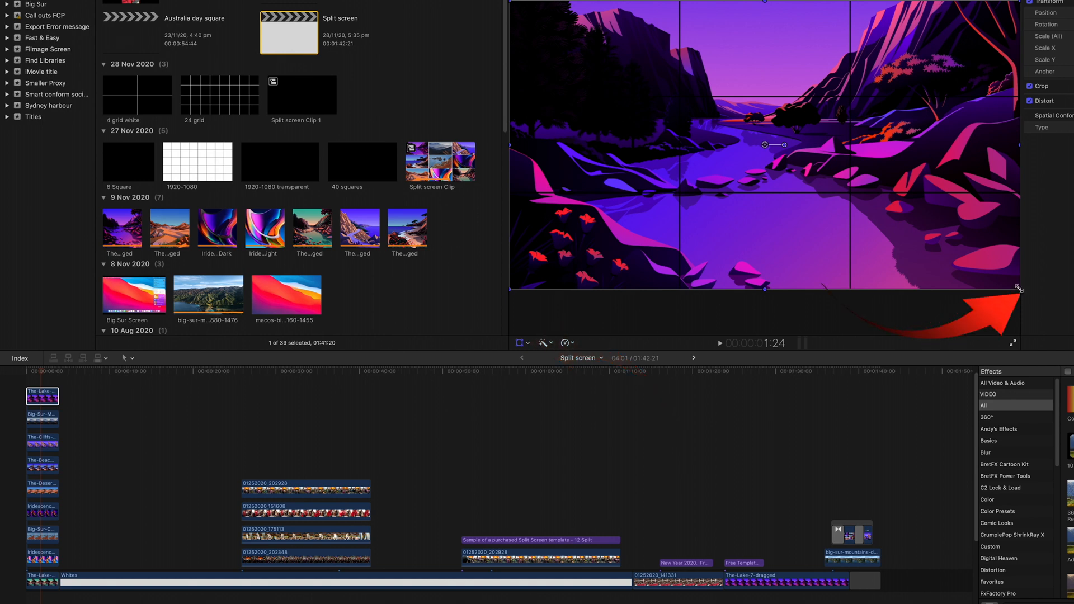
drag(1018, 288, 649, 97)
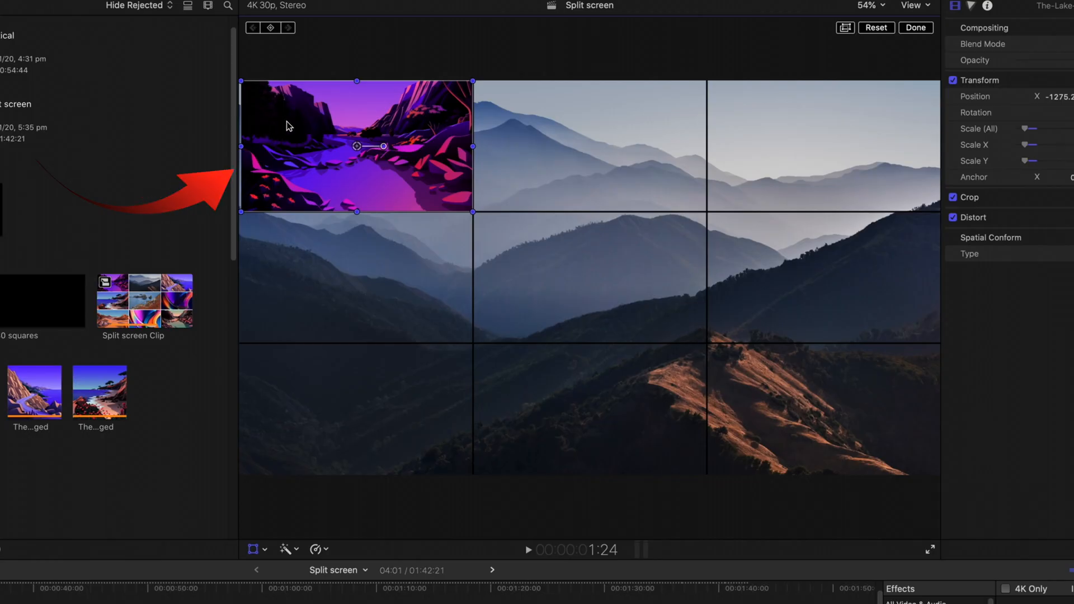
drag(282, 132, 281, 132)
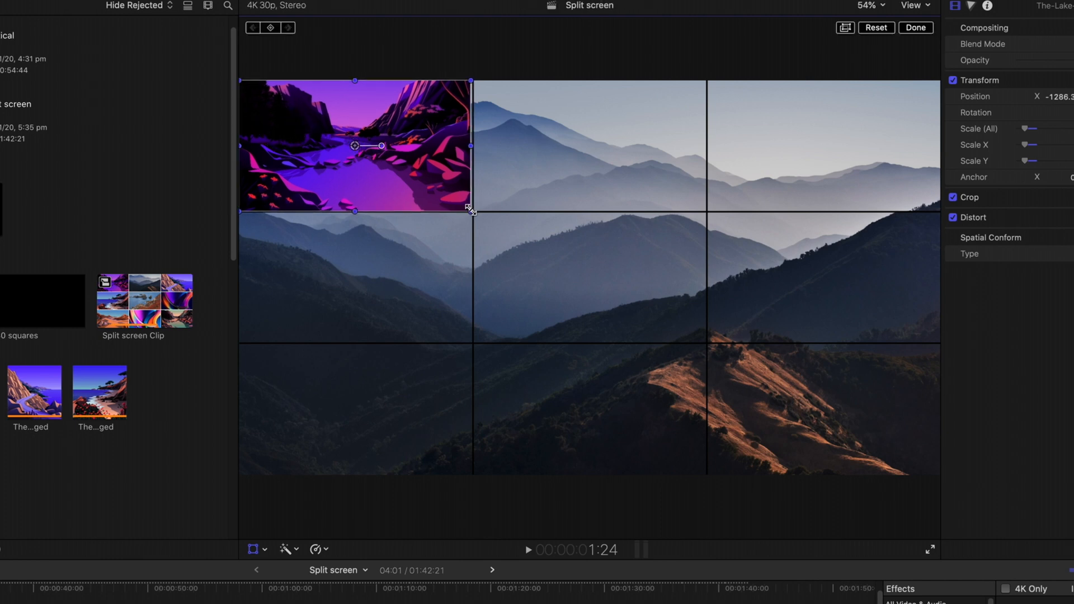
drag(471, 211, 472, 211)
- Fine-tune the lake clip's placement and right edge against the overlay lines at 150% magnification, then return the viewer to Fit
click(883, 7)
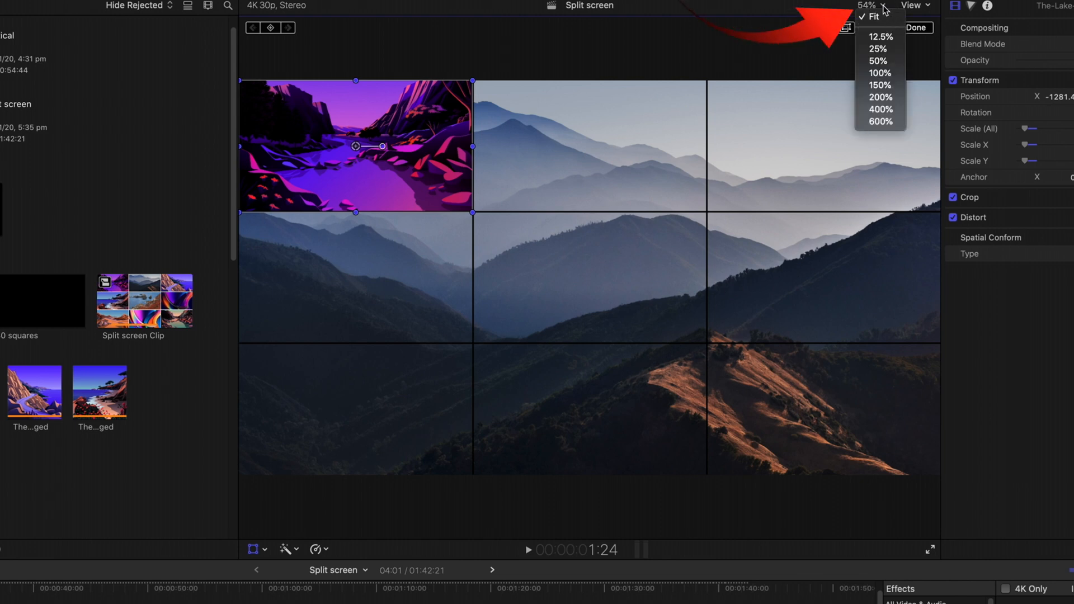
click(875, 86)
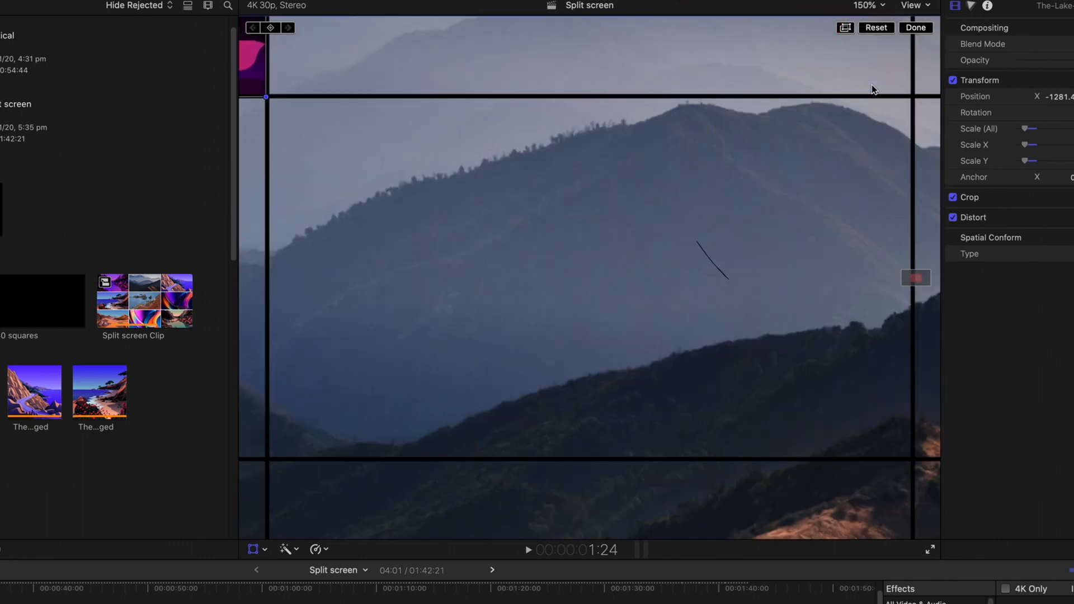
drag(915, 278, 895, 263)
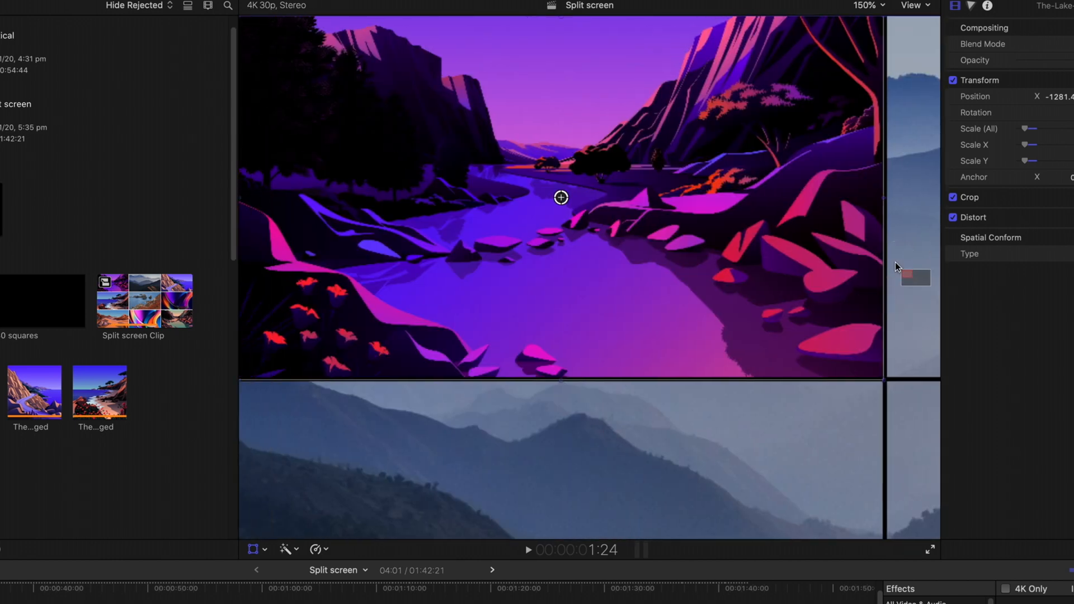
click(751, 200)
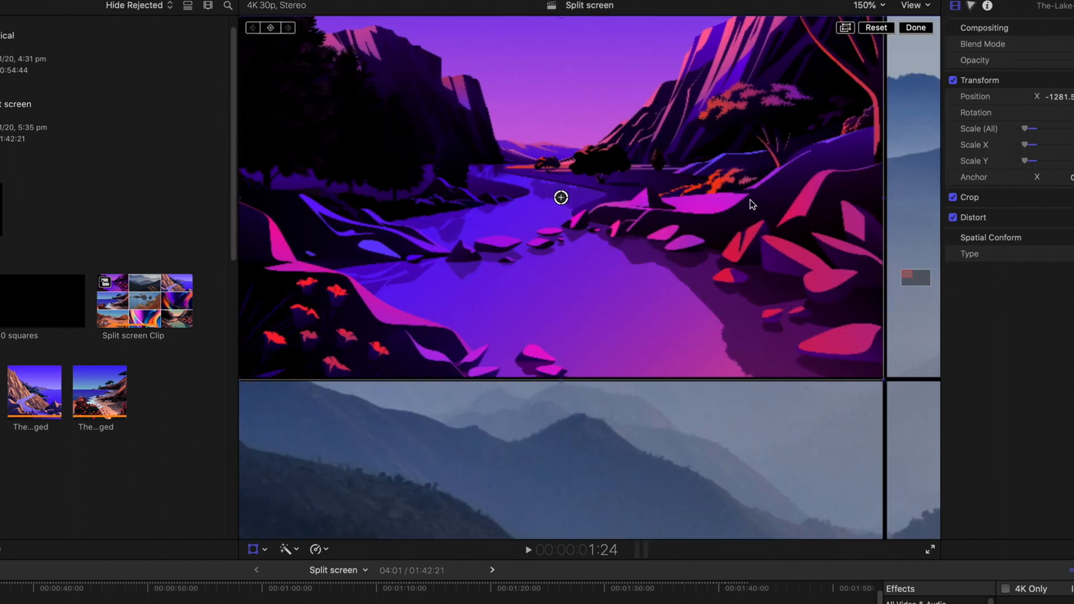
drag(883, 196, 882, 197)
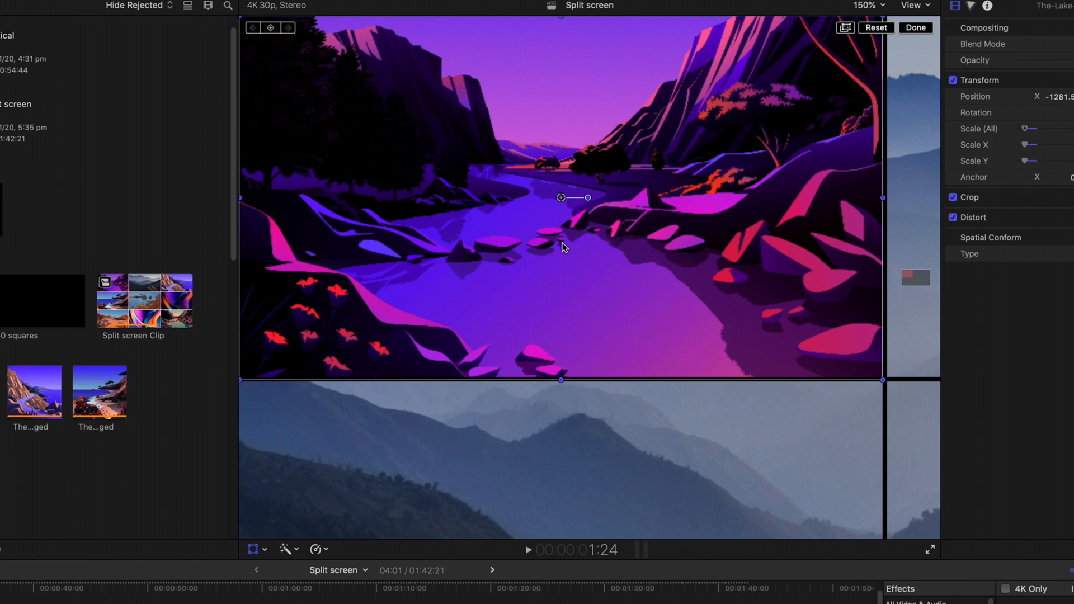
click(867, 5)
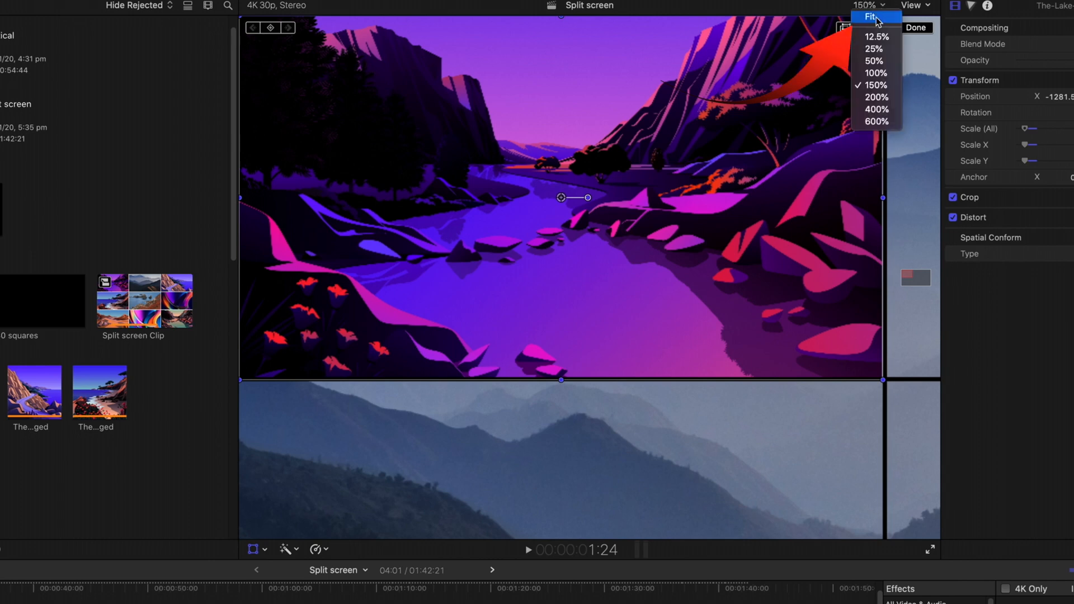
click(877, 18)
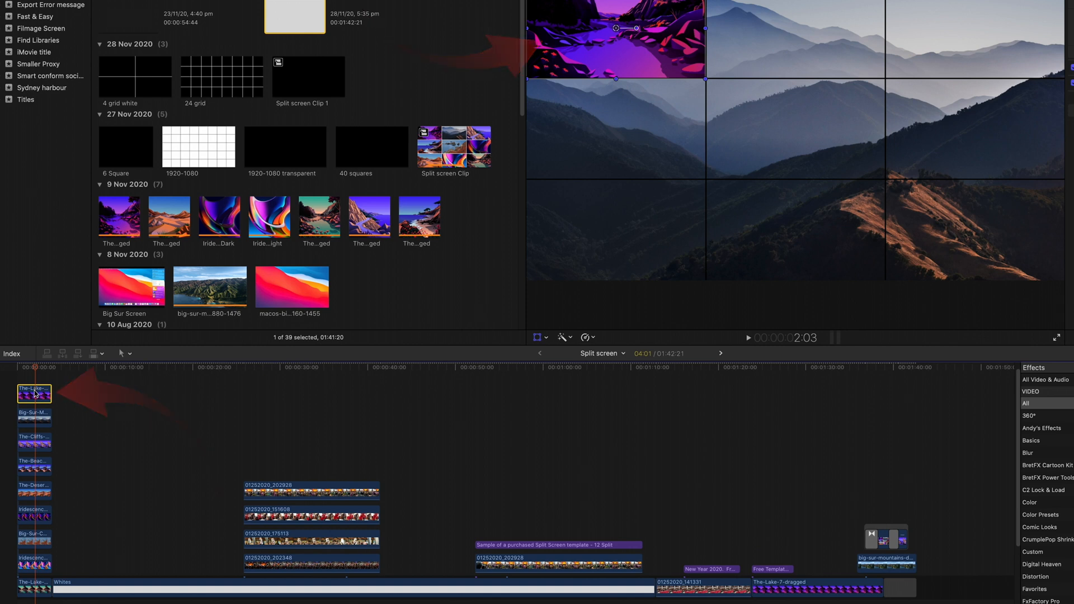
- Copy the fitted lake clip and paste its effects onto the eight clips stacked below it
key(super+c)
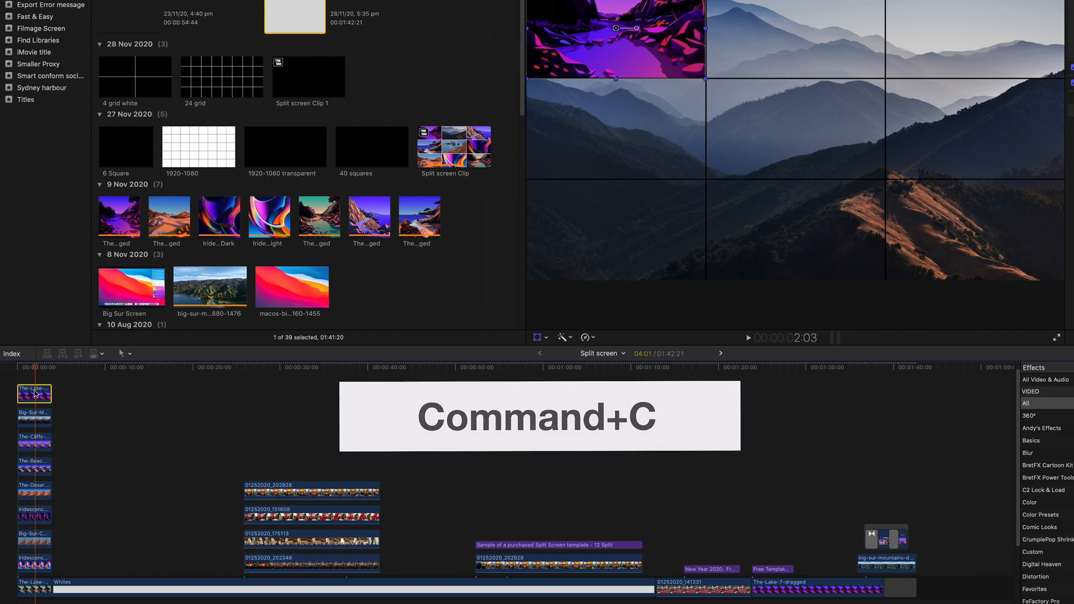
click(81, 428)
click(42, 418)
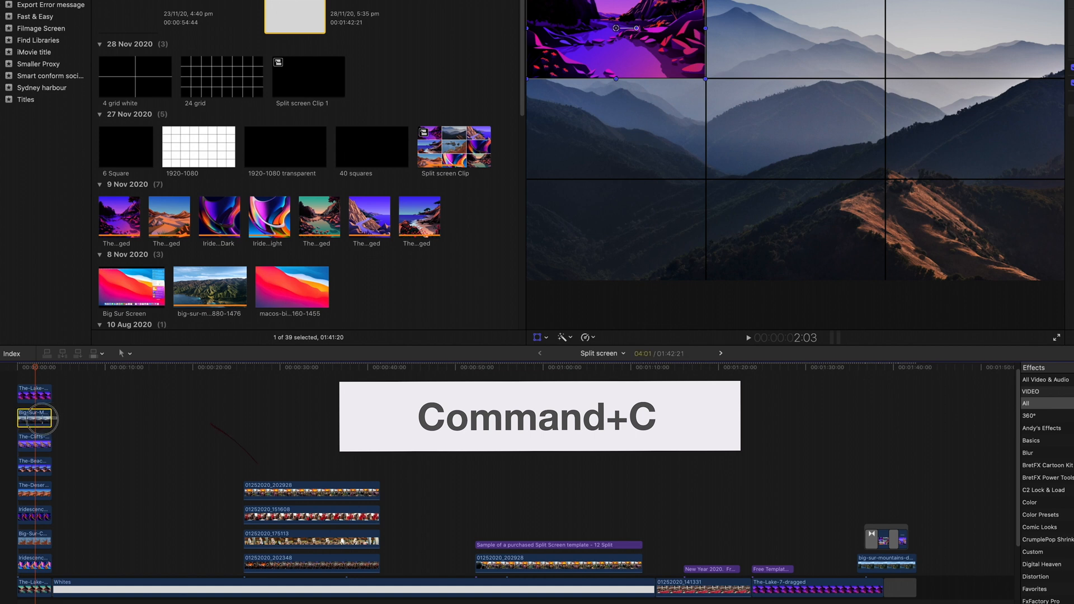
drag(42, 419, 22, 569)
super+click(34, 587)
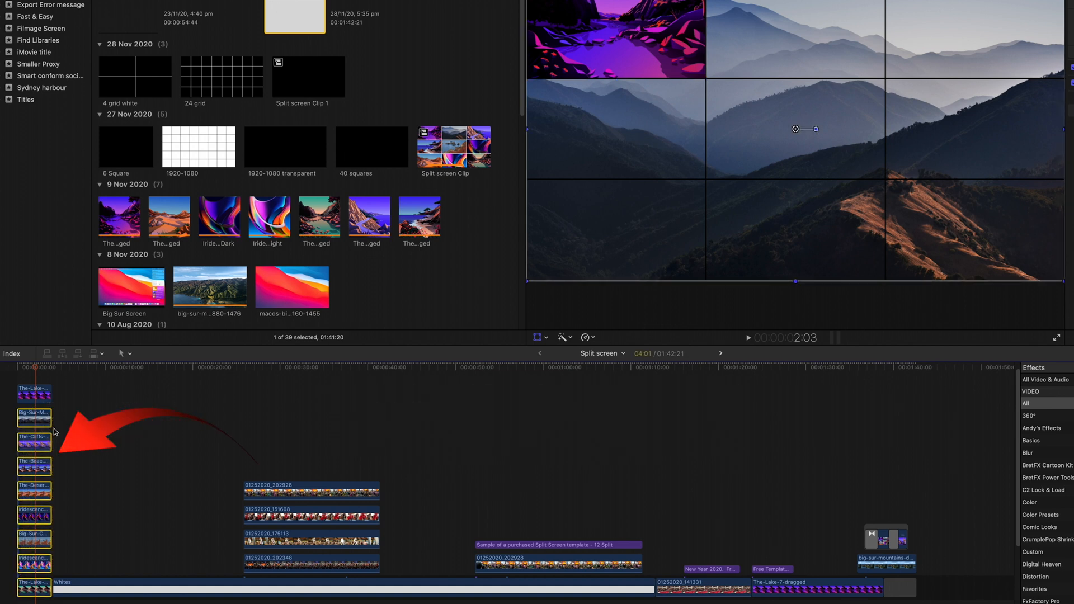
key(super+alt+v)
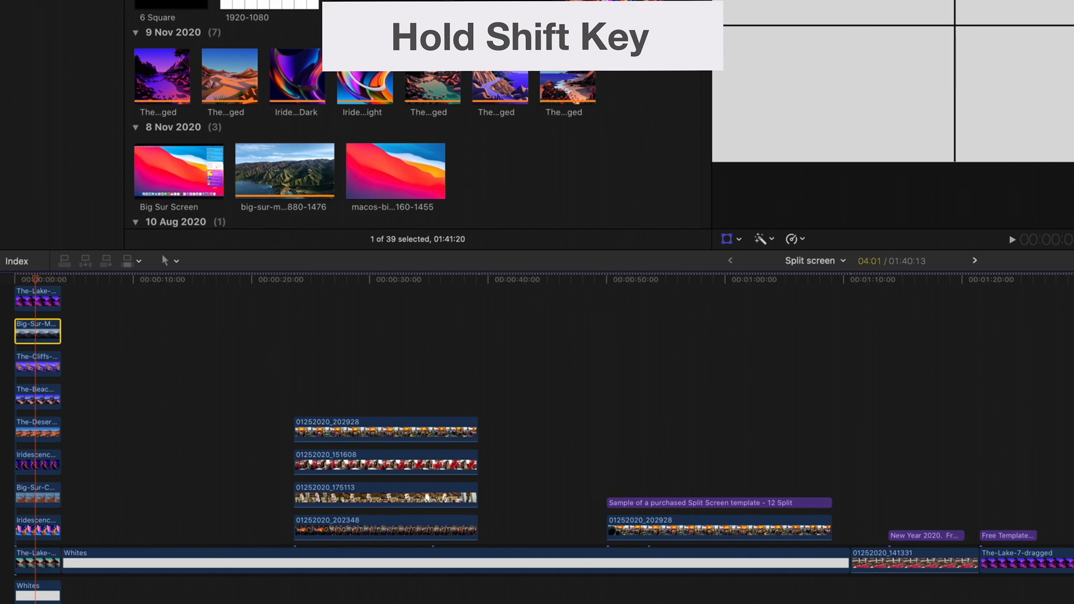
- Move the Big Sur mountains clip into the upper-right panel and the cliffs clip into the upper-middle panel, keeping them aligned with the row
mouse_move(391, 136)
mouse_down()
mouse_move(657, 129)
mouse_move(874, 108)
mouse_up()
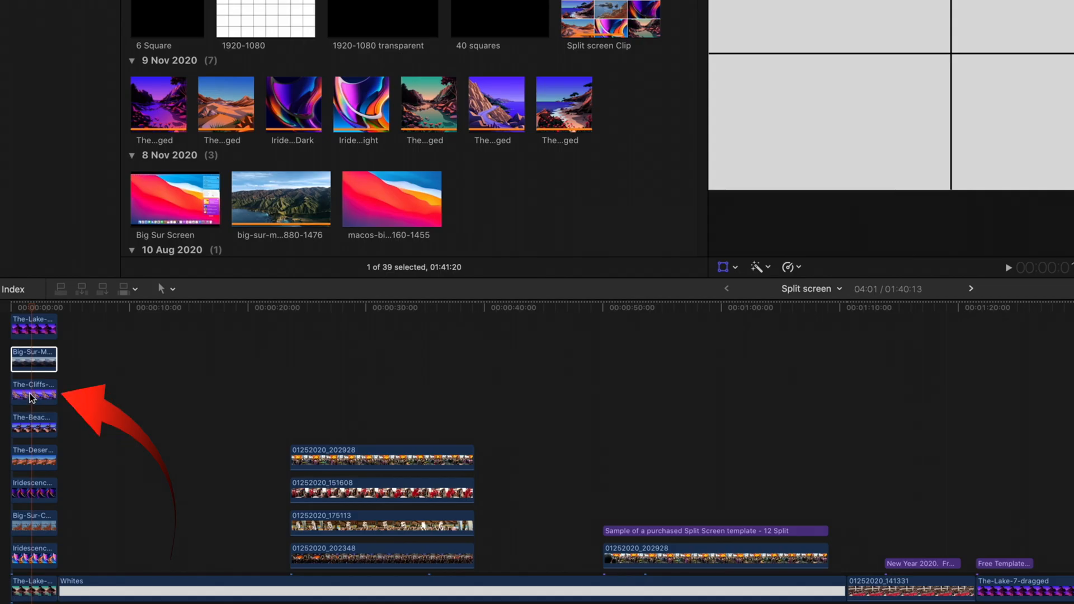
click(31, 397)
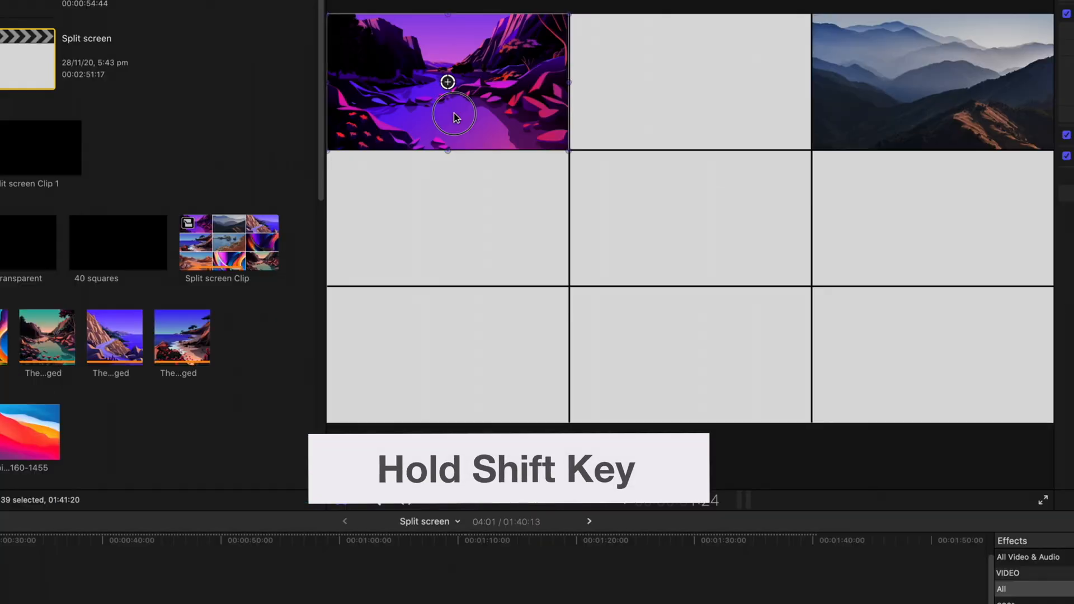
drag(454, 118, 696, 108)
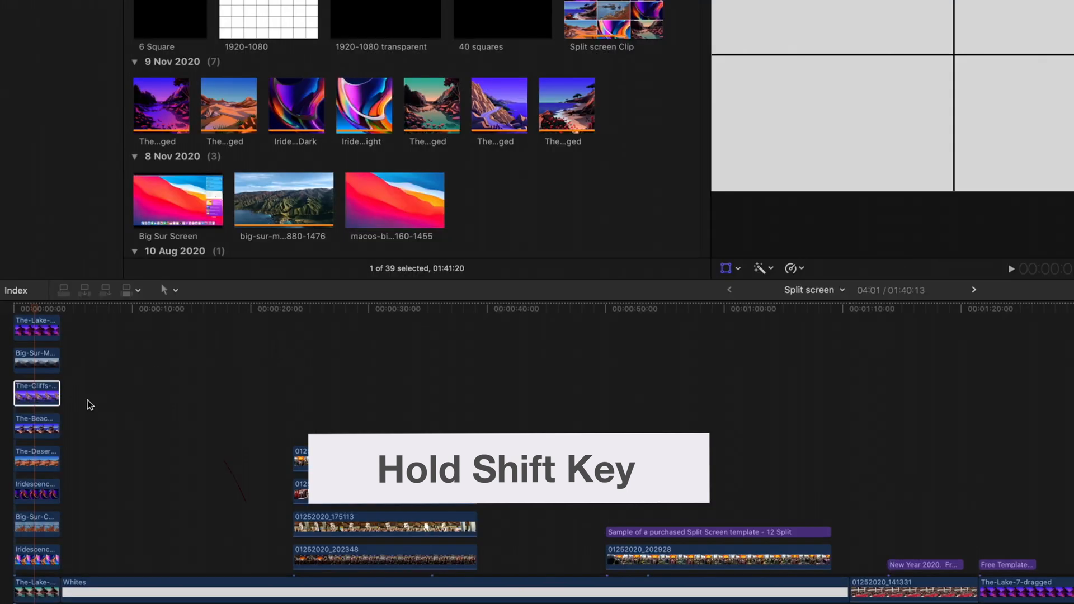
- Fill the middle row with the beach, light Iridescence and coast clips, and the lower row with the dark Iridescence, desert and last lake clips
click(32, 431)
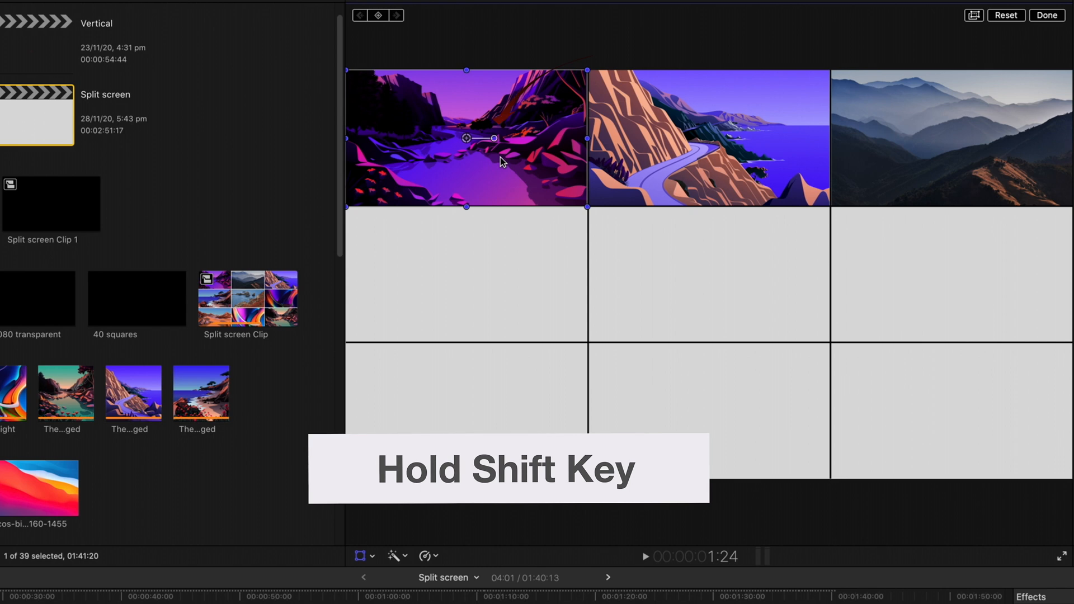
drag(501, 161, 515, 311)
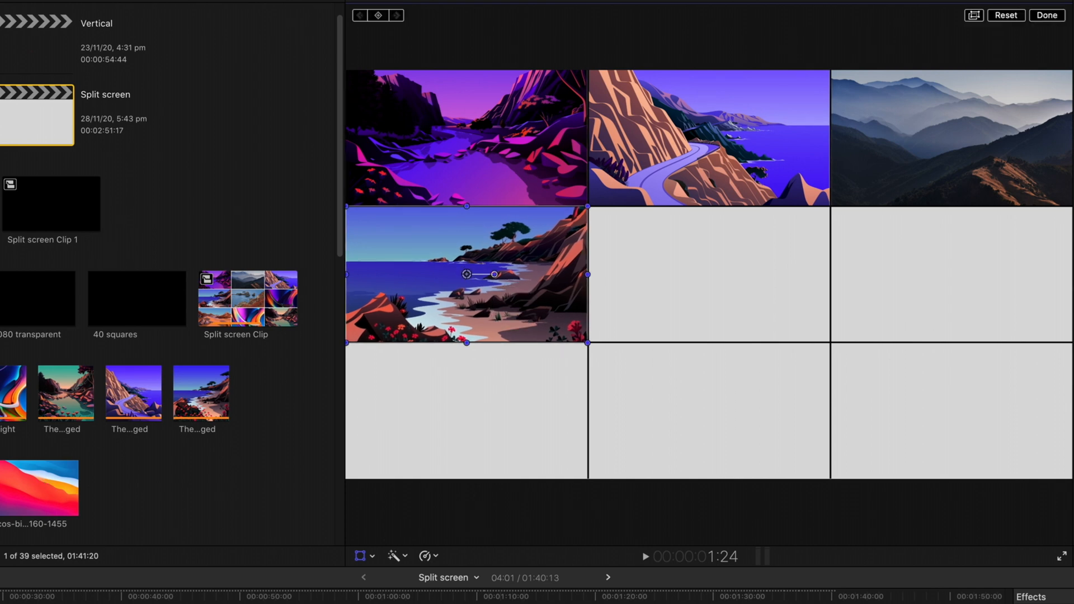
scroll(506, 597, right, 1)
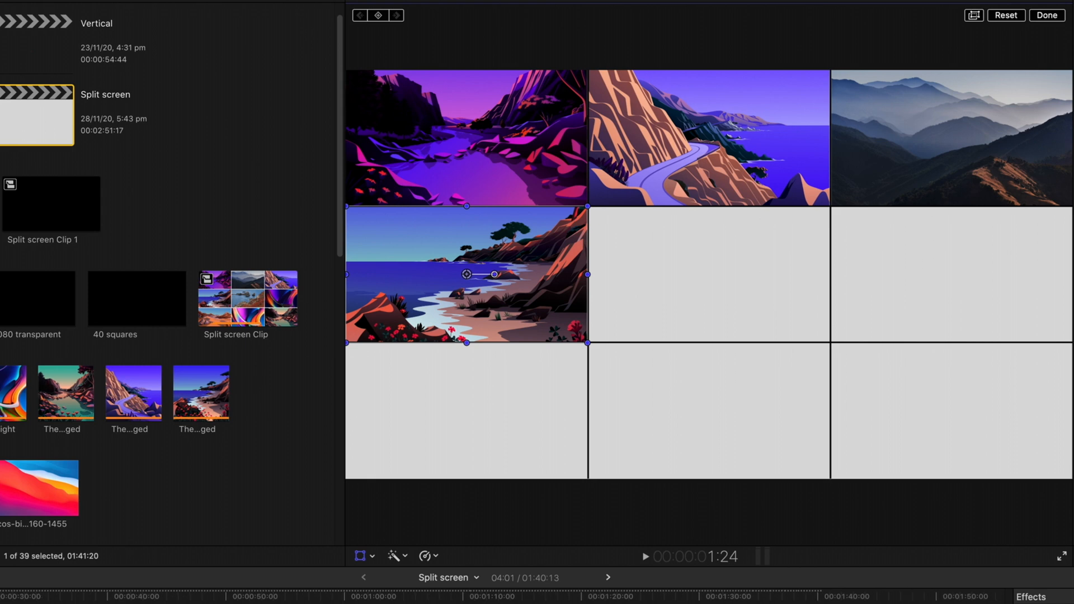
drag(540, 169, 542, 441)
drag(501, 165, 986, 301)
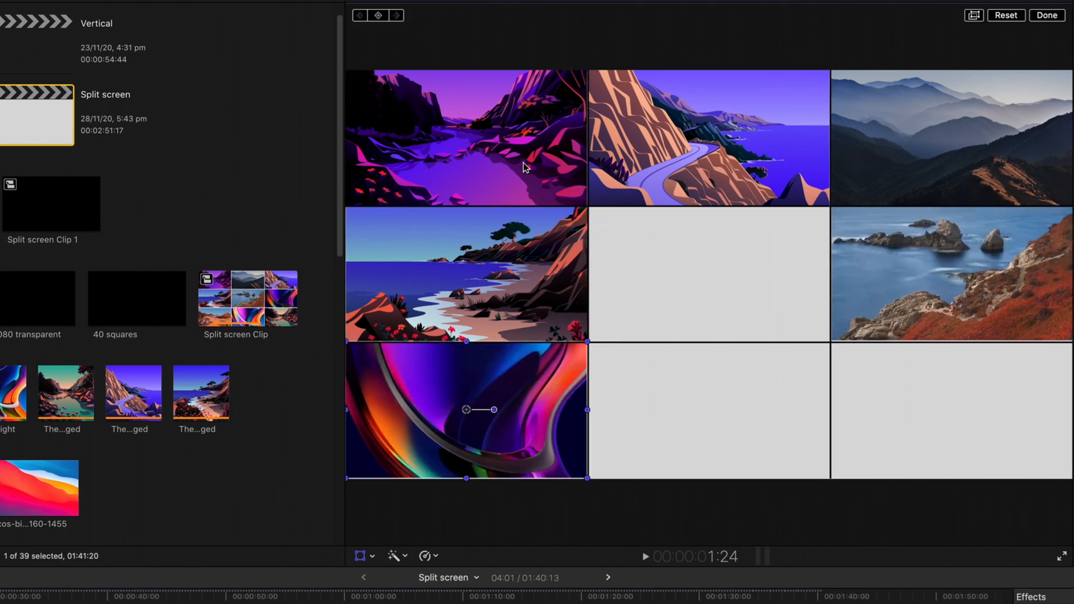
drag(524, 167, 750, 279)
drag(515, 177, 516, 177)
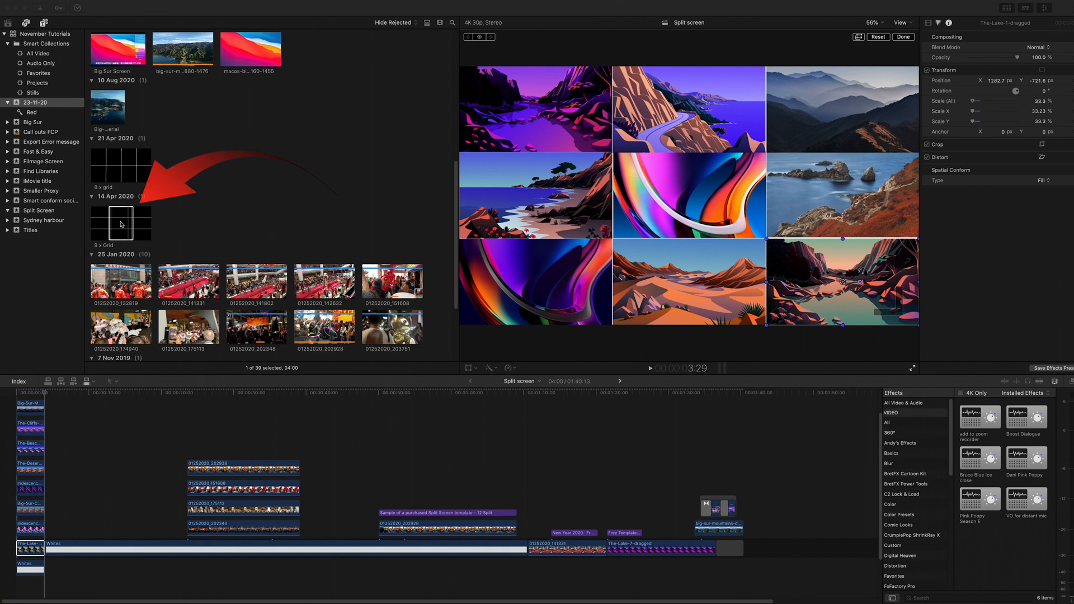
- Place the 9 x Grid image from the browser above the stacked clips at the start of the timeline
click(121, 224)
drag(101, 277, 23, 412)
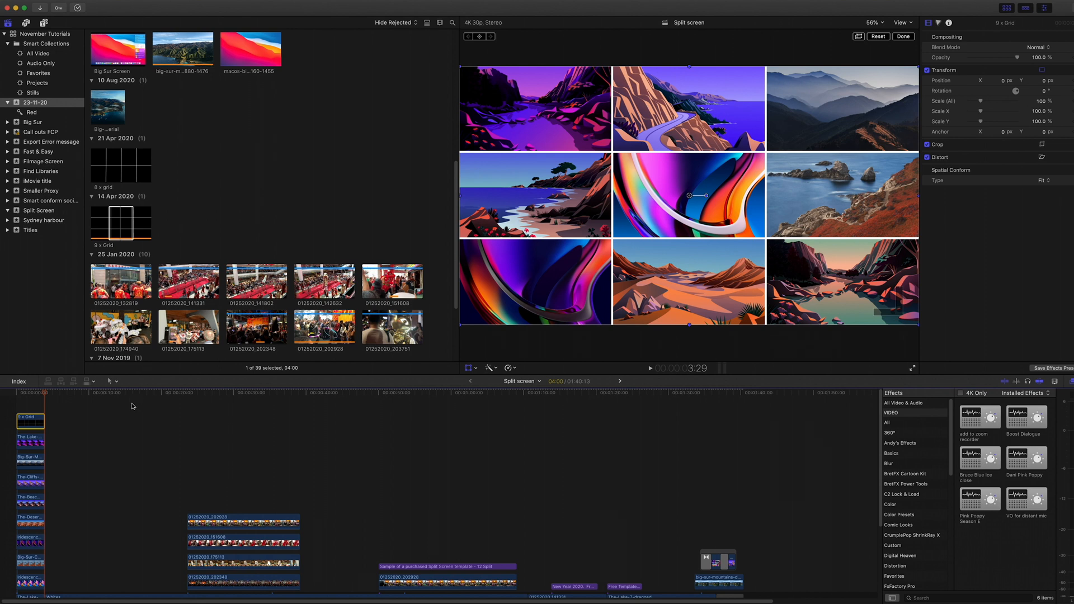
- Combine the 9 x Grid image and the nine clips beneath it into one compound clip and play it from the start
scroll(111, 413, down, 2)
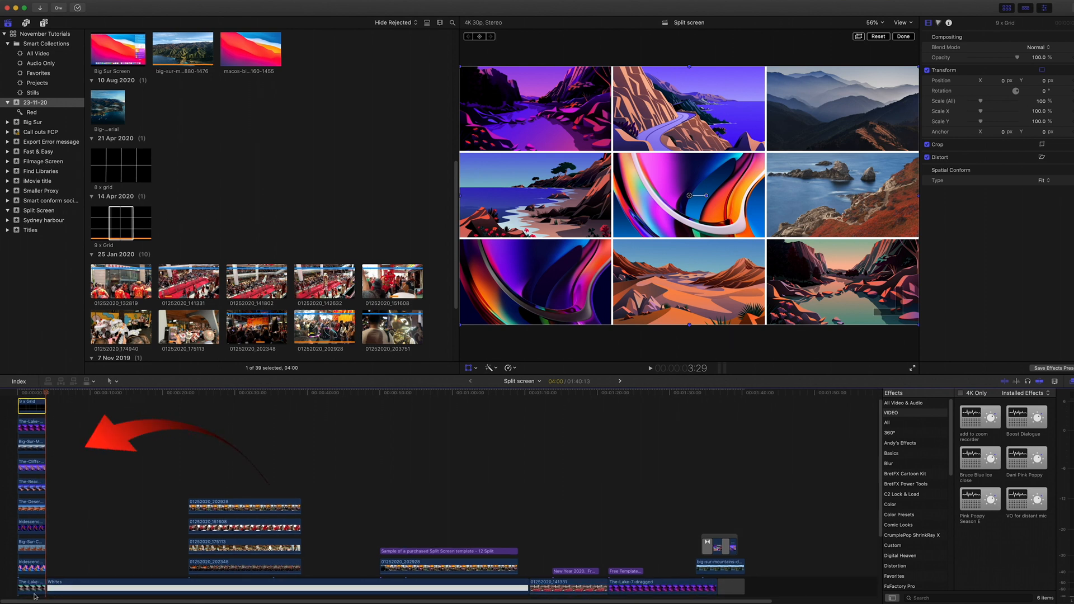
shift+click(39, 583)
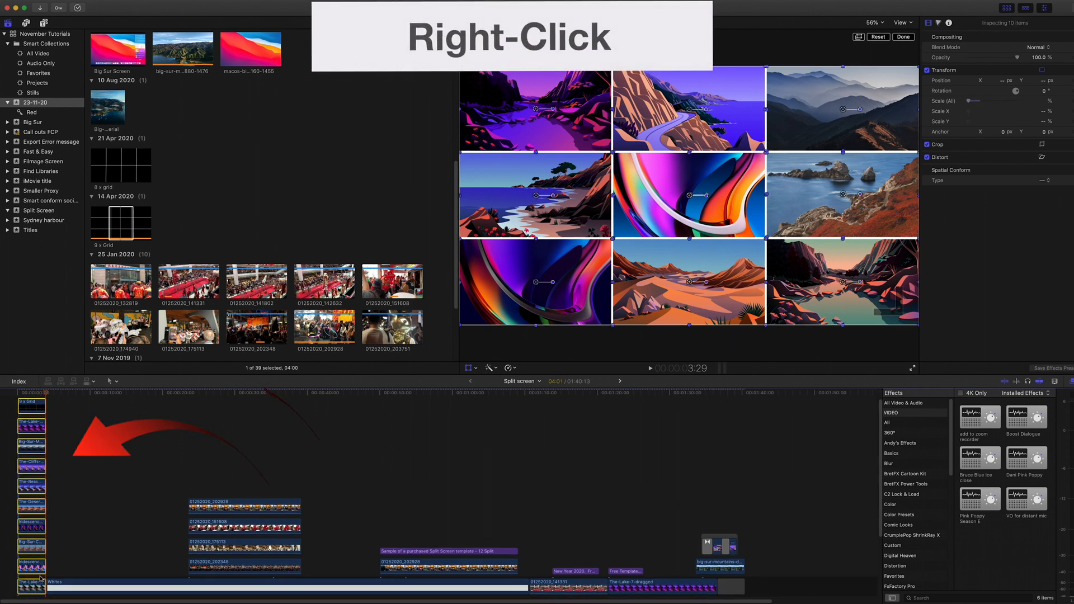
right_click(32, 406)
click(62, 411)
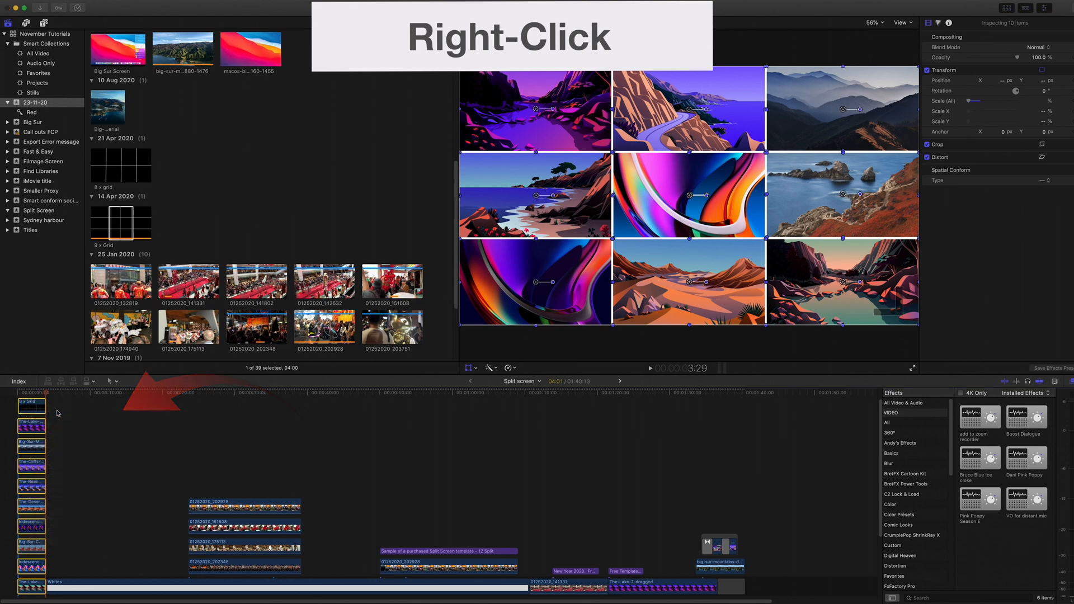
click(657, 55)
key(space)
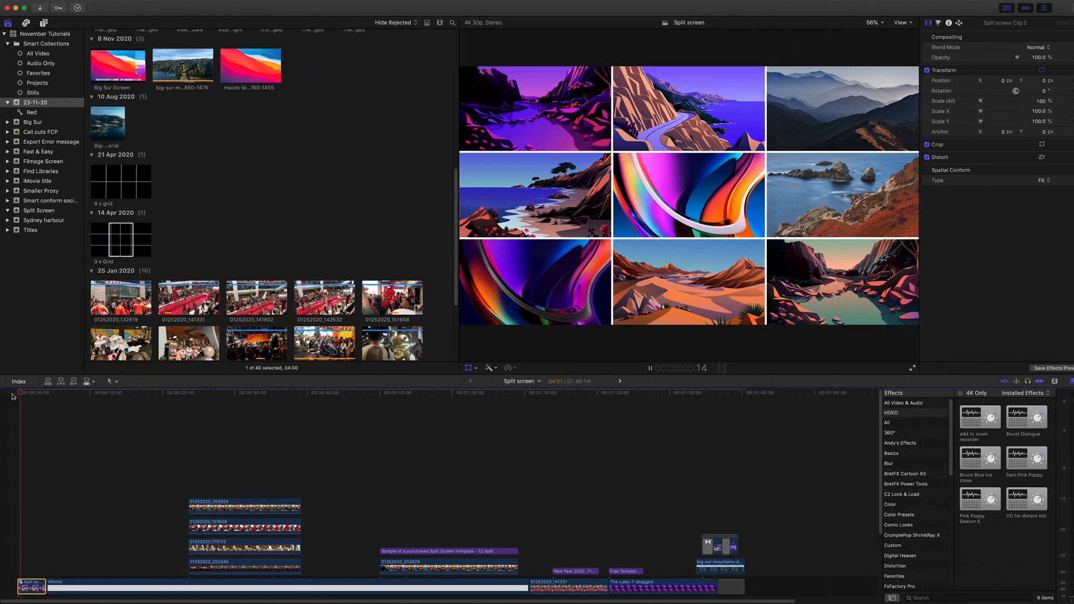
- Play the closing Big Sur mountains section at the end of the timeline
key(super+Tab)
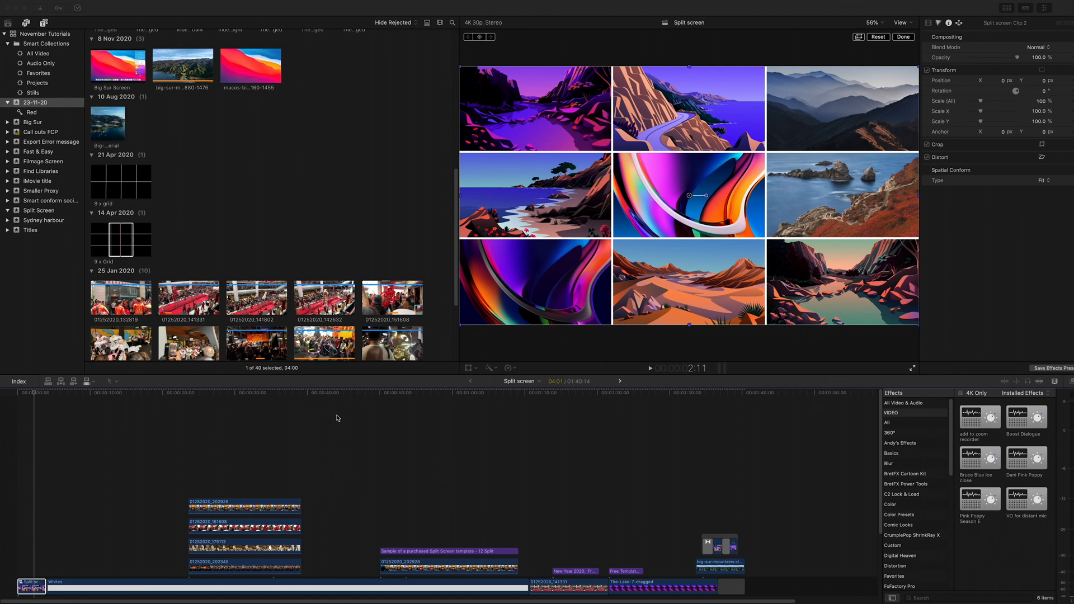
click(700, 393)
key(space)
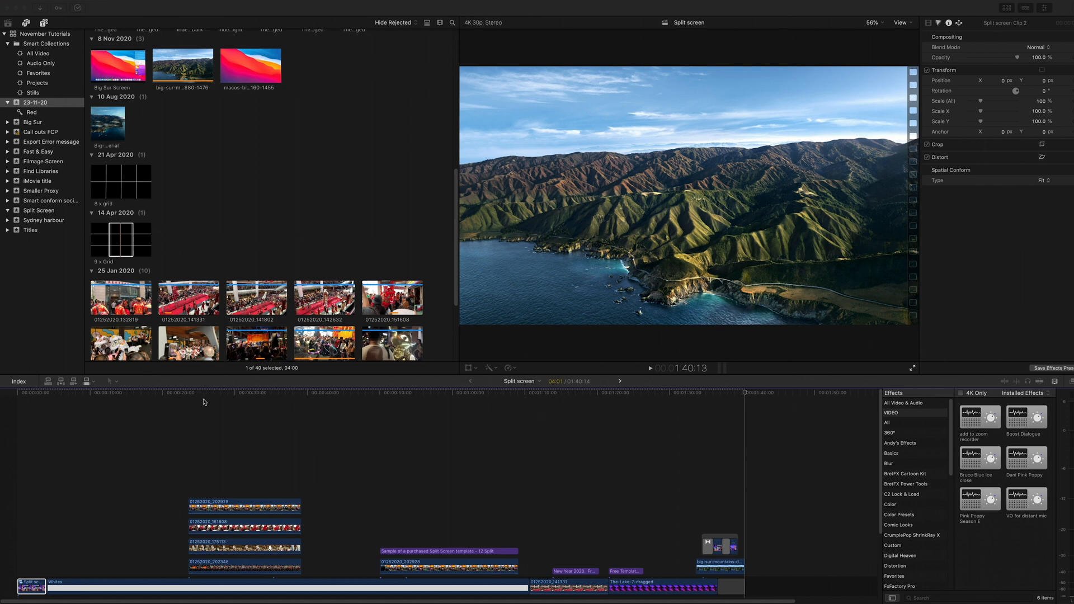
- Show the 4 x Panels custom overlay in the viewer with the playhead at 25:00, over the four stacked festival clips
click(195, 396)
click(198, 395)
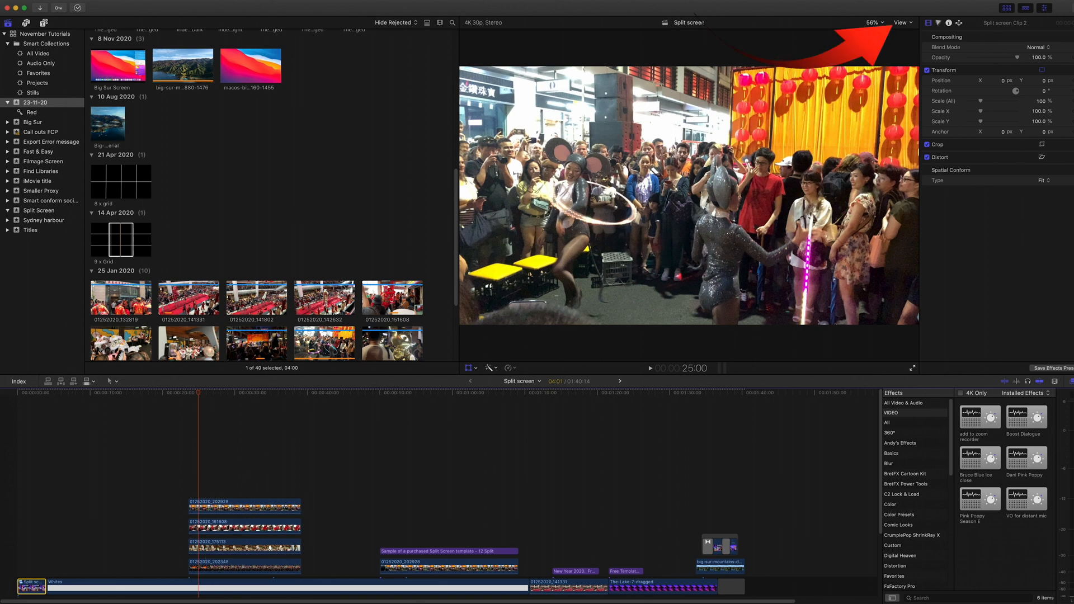
click(907, 24)
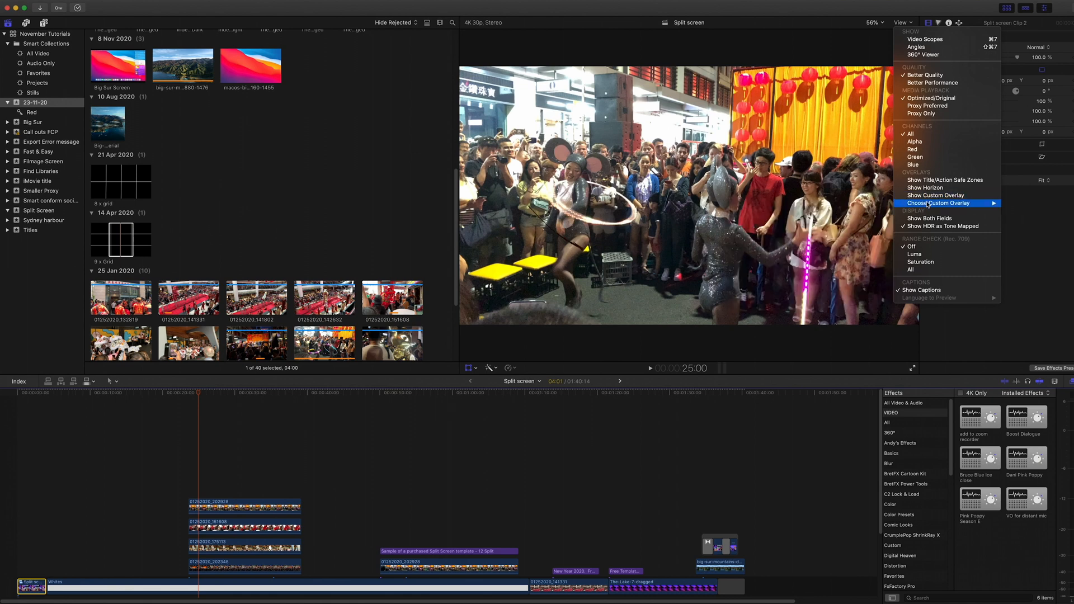
mouse_move(920, 203)
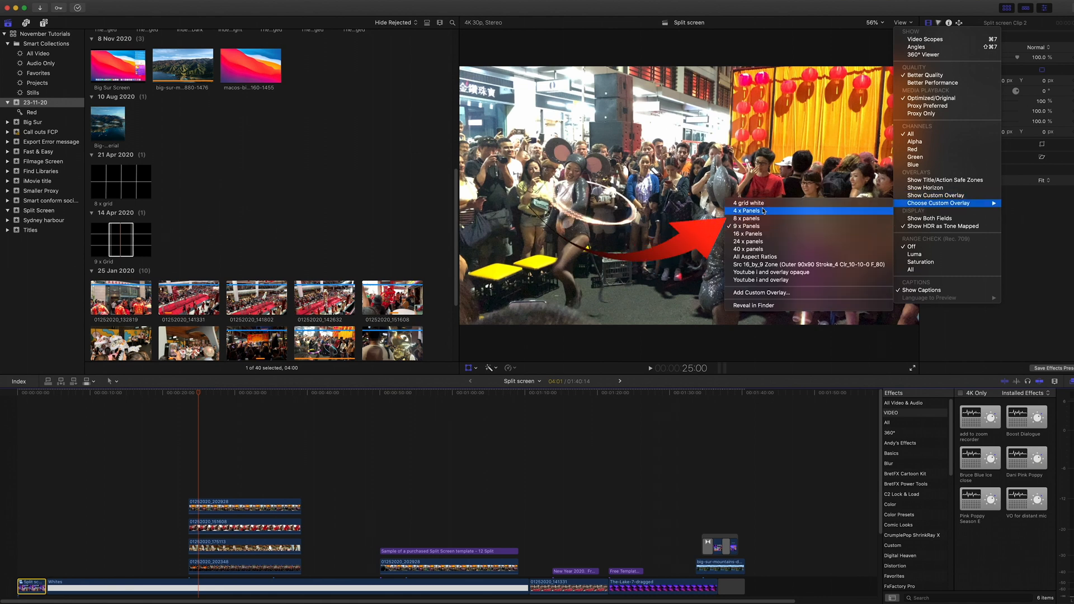
click(763, 205)
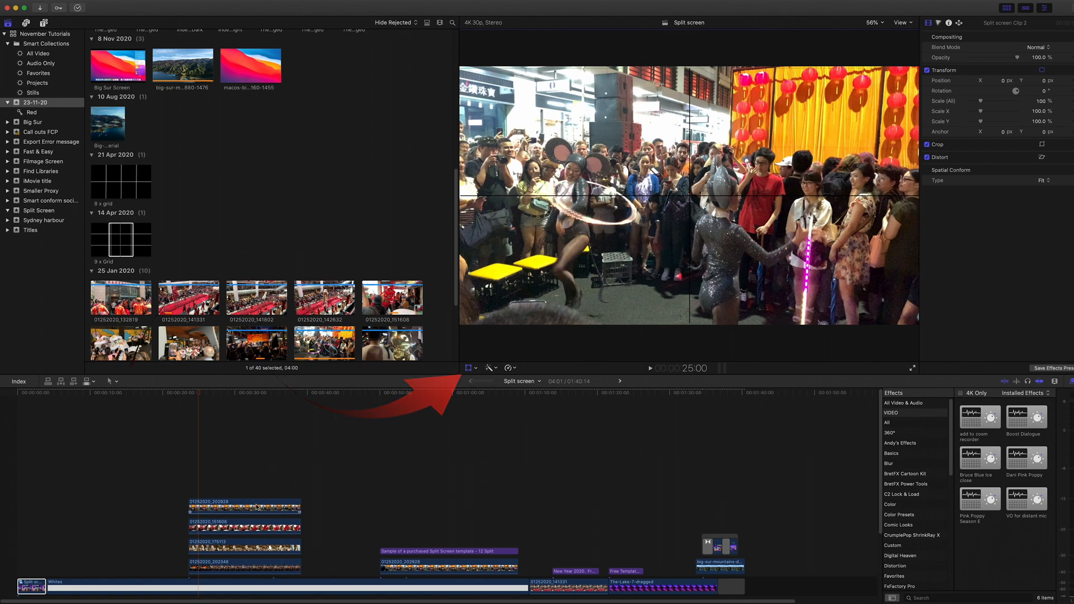
- Shrink the topmost of the four stacked clips to 50.44% and fit it into the upper-left panel of the overlay
click(217, 504)
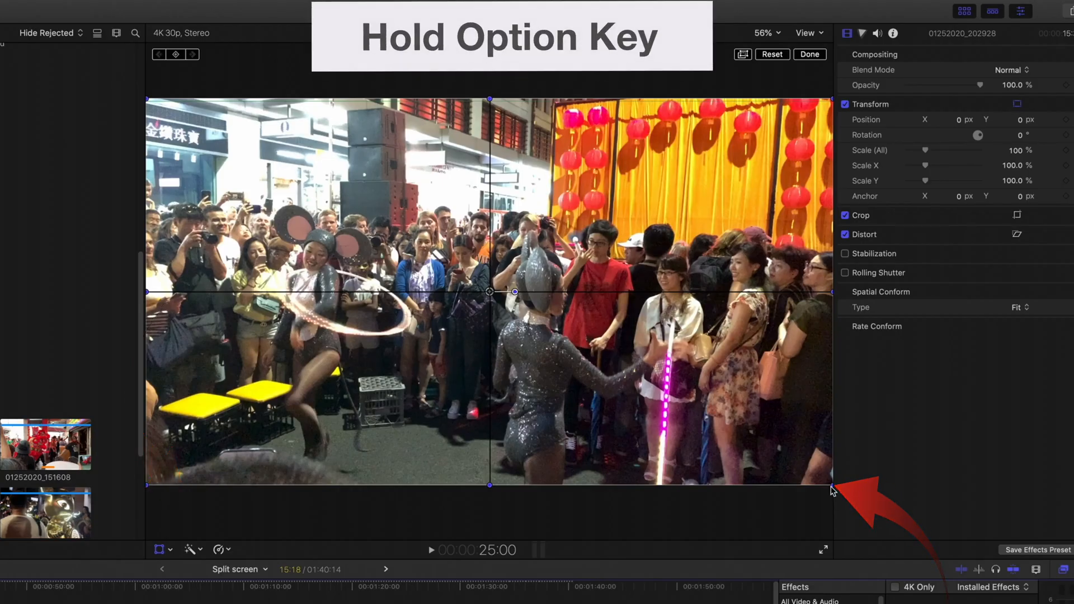
drag(830, 487, 482, 292)
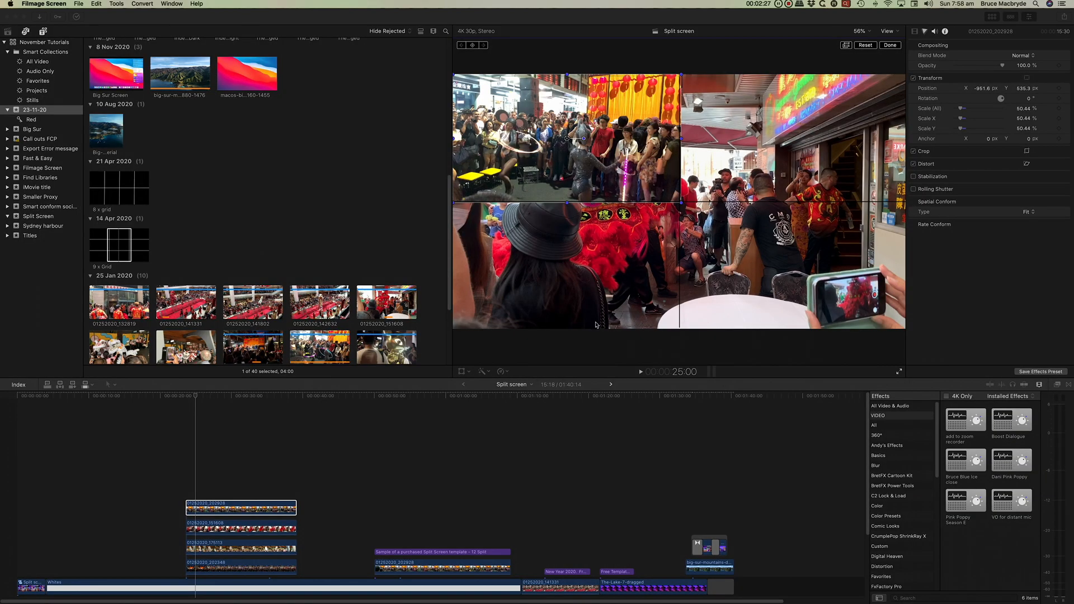
click(615, 172)
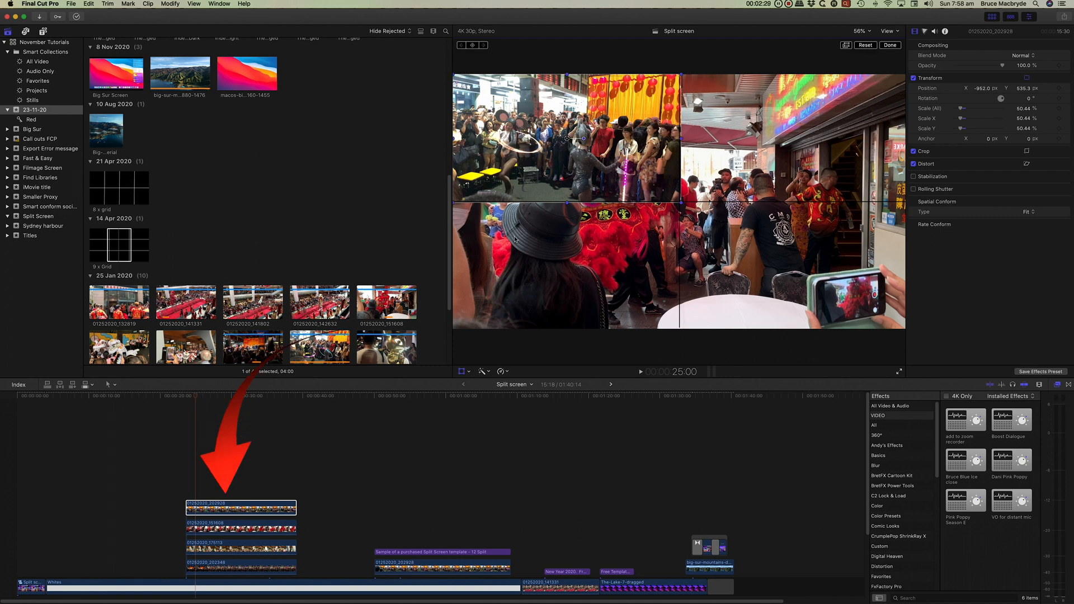
- Copy the fitted top clip and paste its effects onto the three clips stacked below it
click(243, 504)
key(super+c)
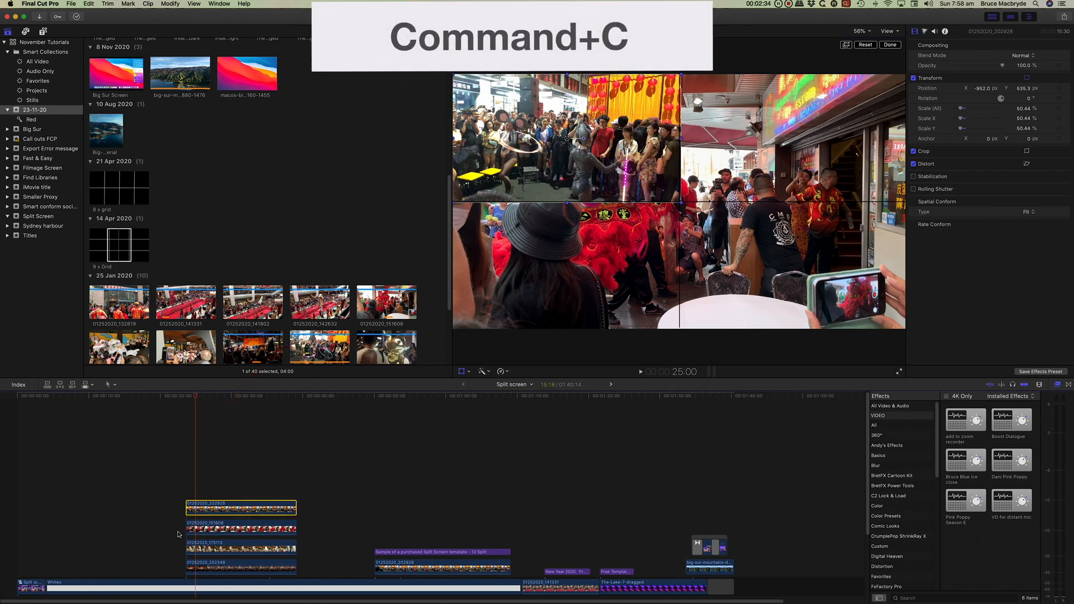
drag(173, 523, 238, 576)
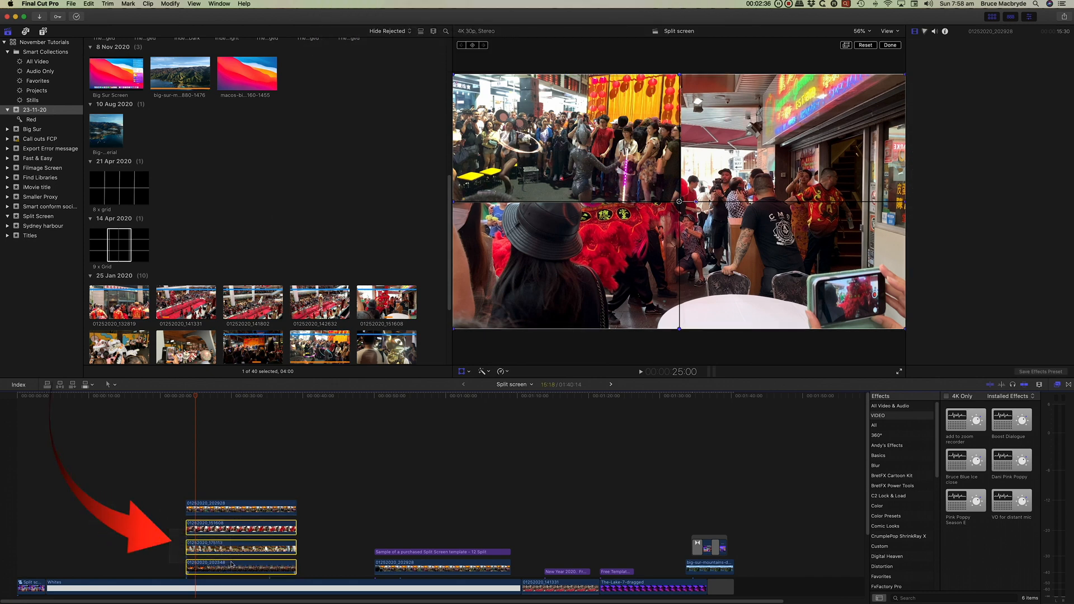
key(super+alt+v)
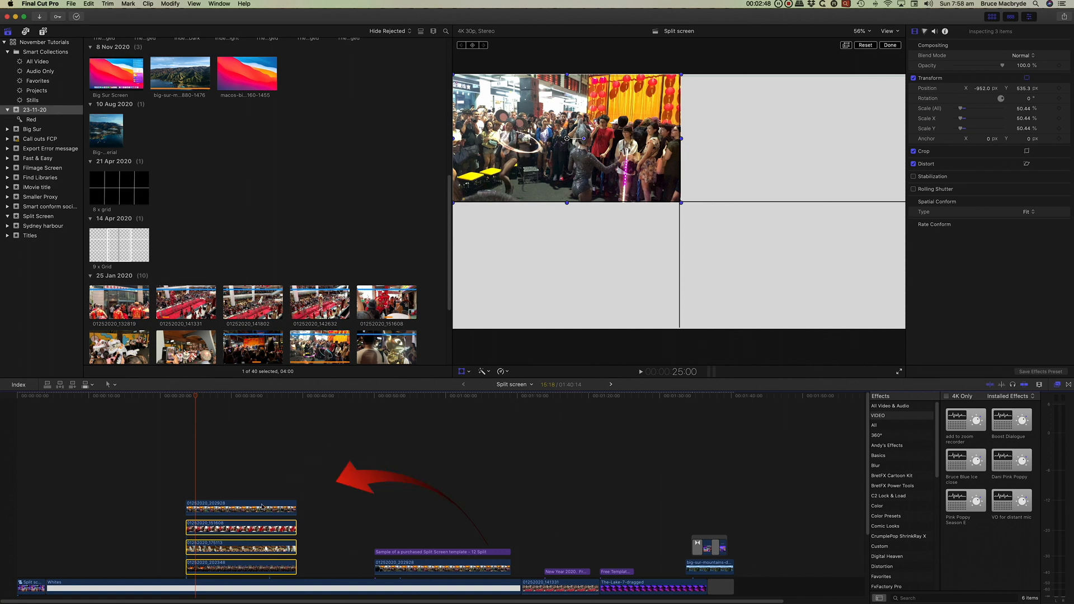
- Move the top clip into the upper-right panel, the third clip into the lower-left panel and the bottom clip into the lower-right panel
click(565, 174)
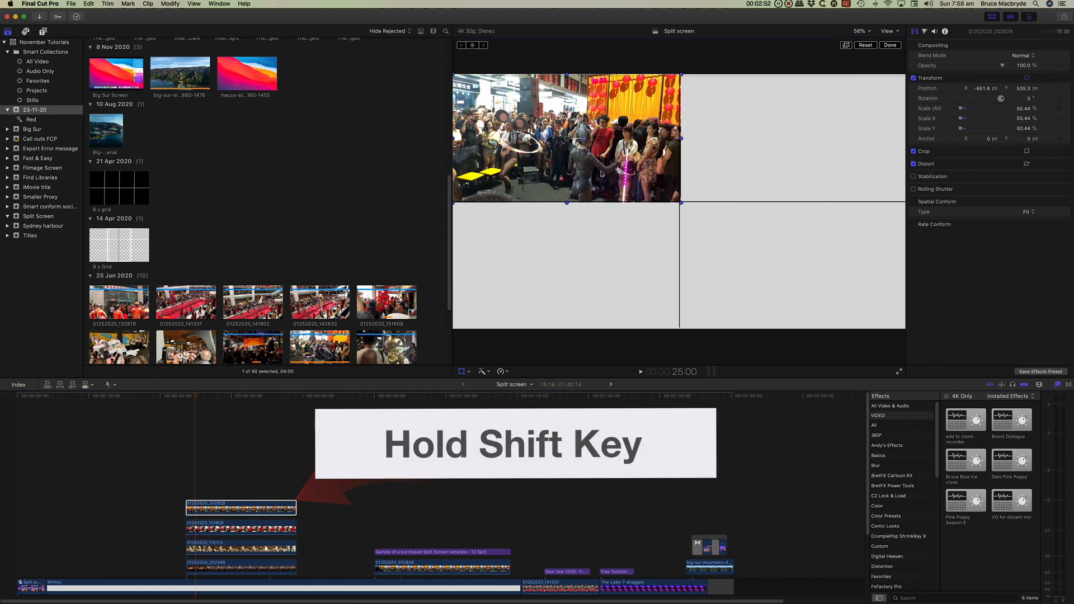
drag(601, 174, 829, 172)
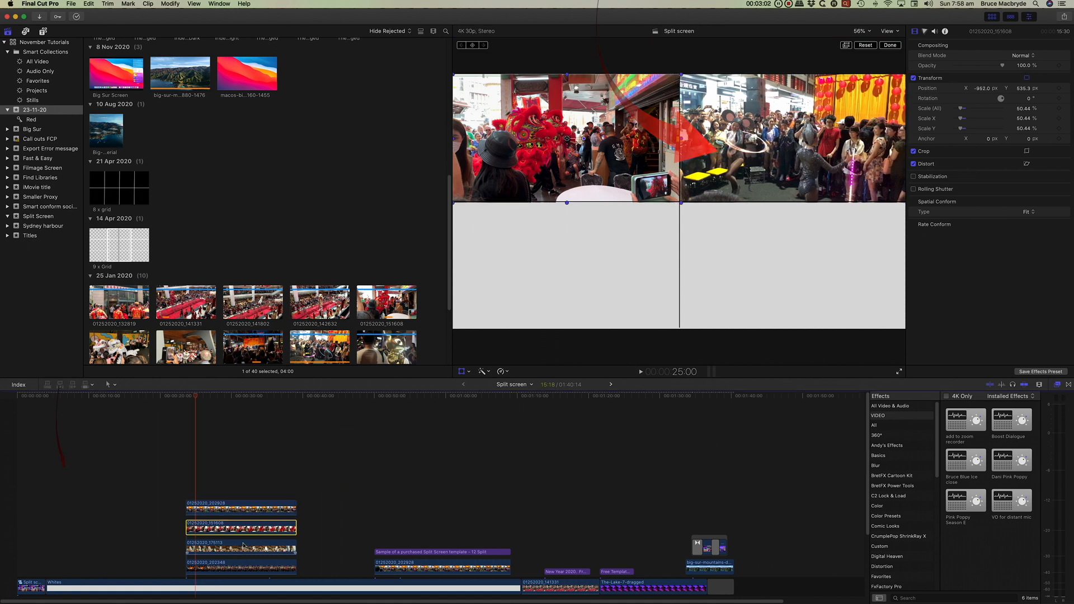
click(247, 549)
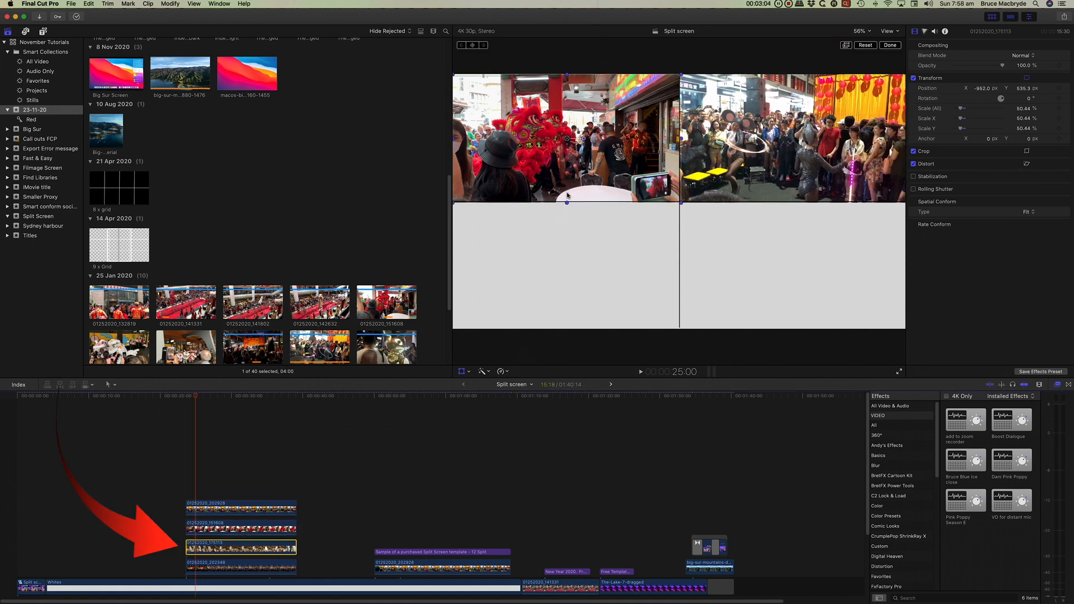
drag(567, 139, 568, 285)
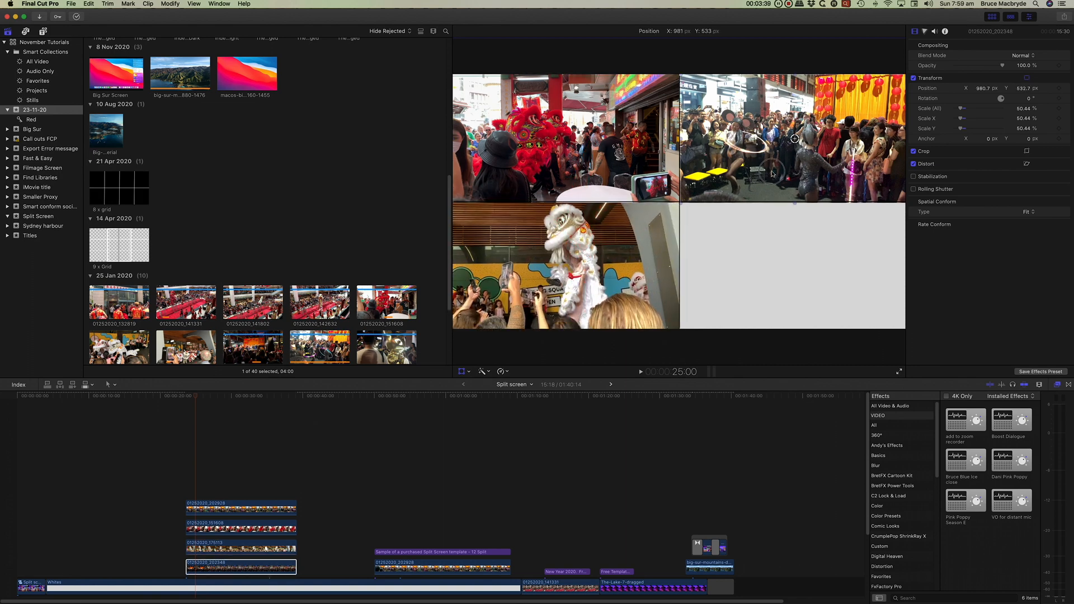
drag(771, 173, 772, 275)
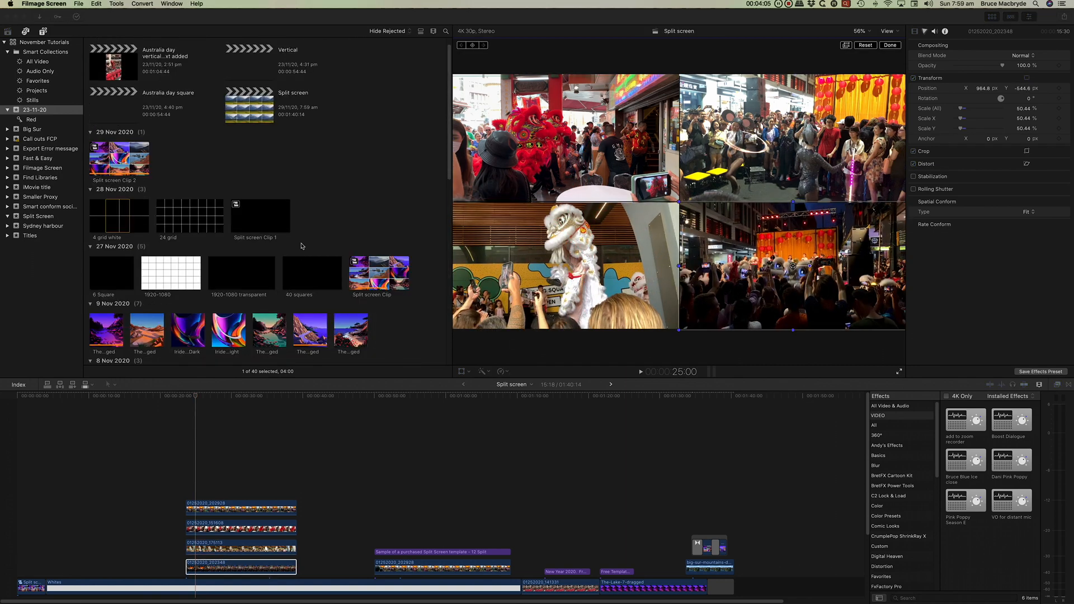
- Place the 4 grid white image above the four stacked clips and turn off the custom overlay
click(126, 221)
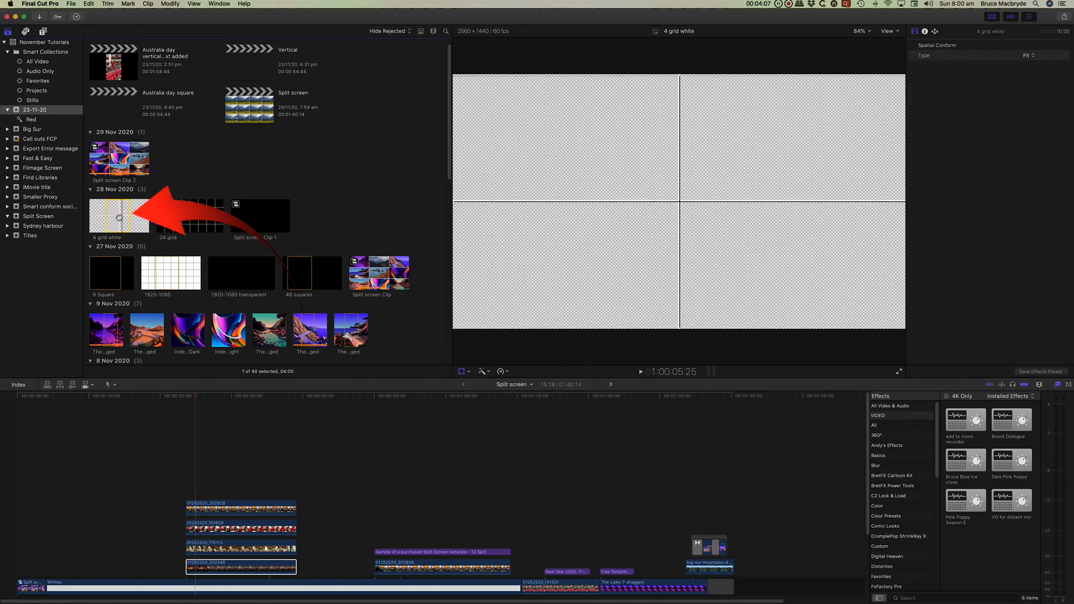
drag(126, 221, 203, 474)
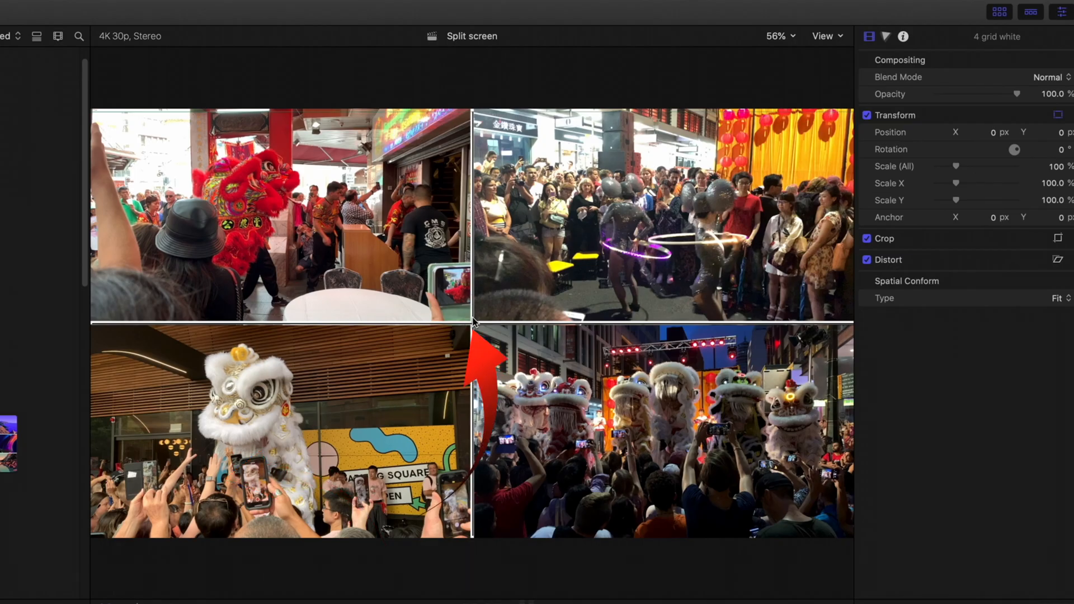
click(826, 36)
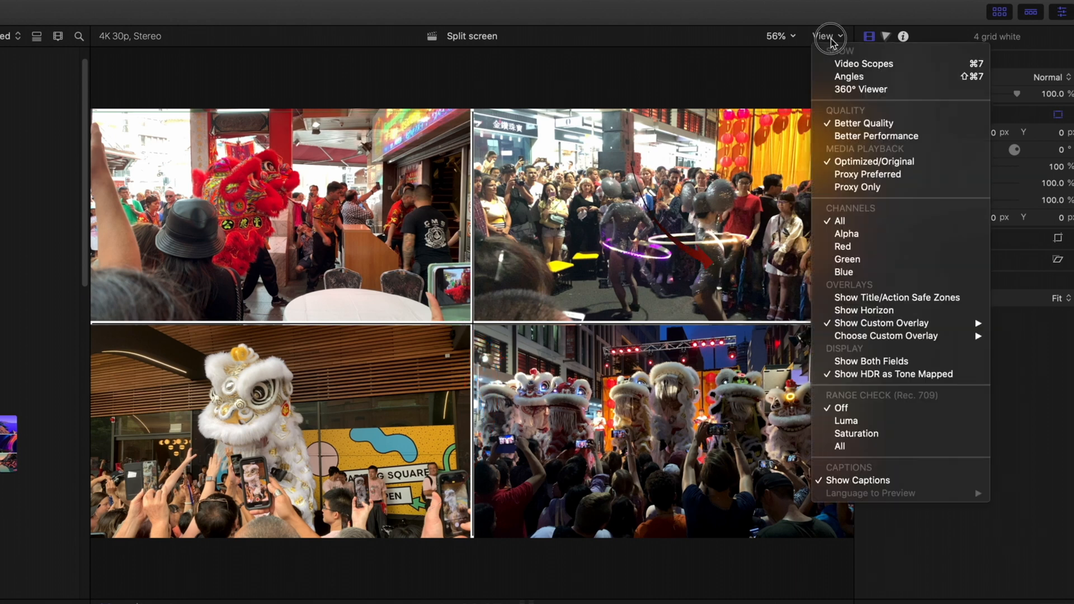
click(863, 323)
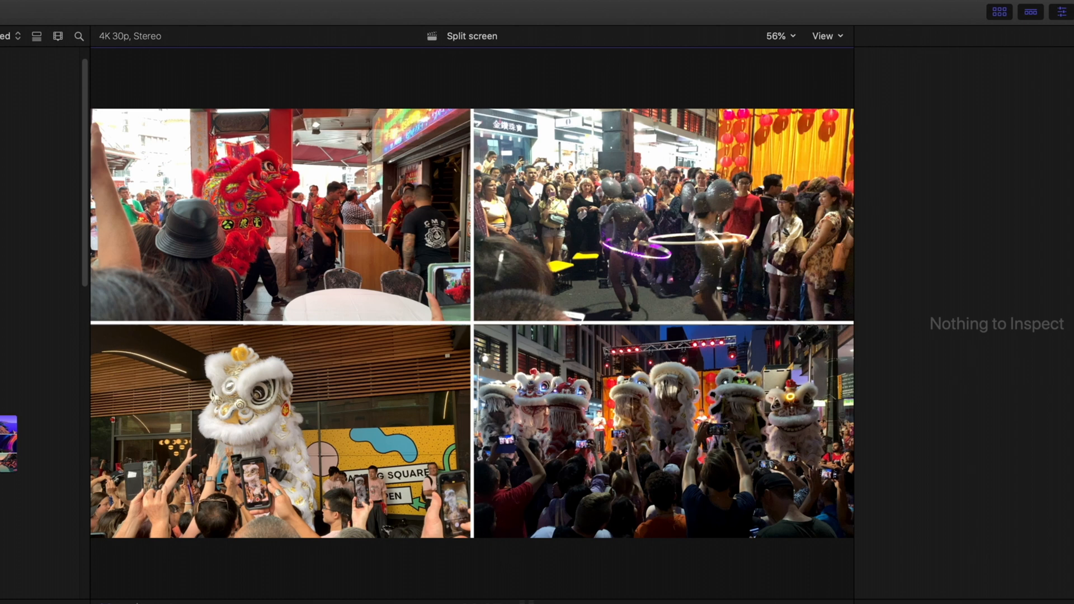
click(472, 603)
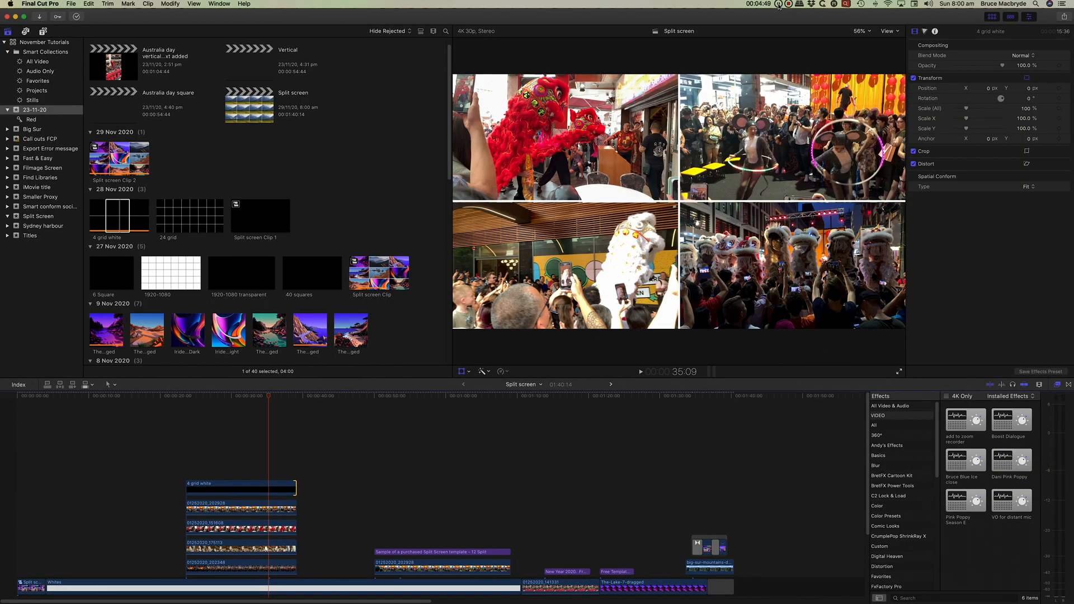
click(778, 5)
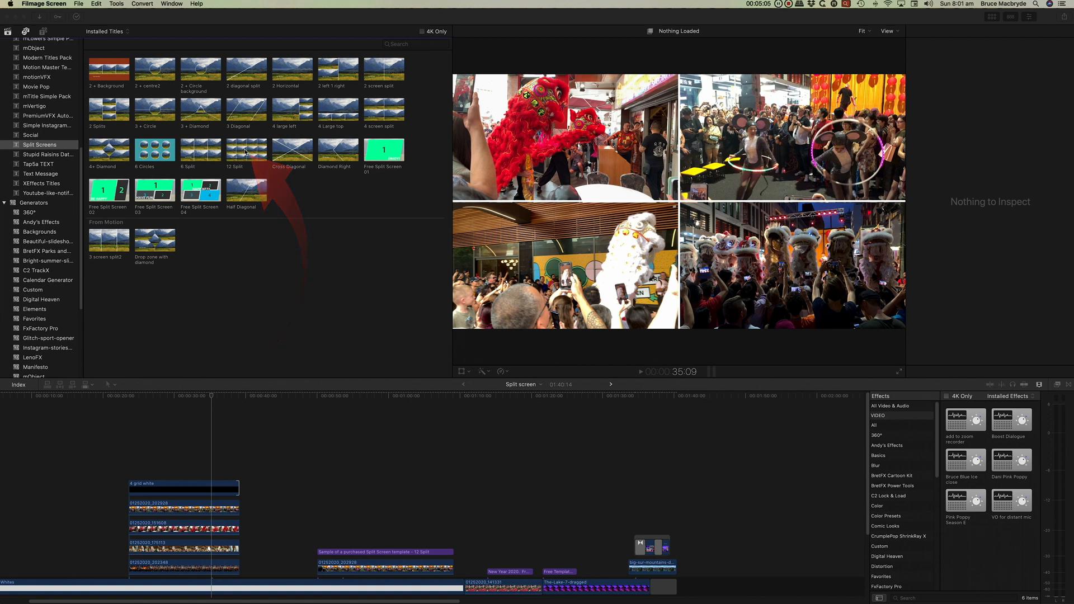
- Replace the Video 2 source in the 12 Split template title with the light Iridescence clip
click(316, 398)
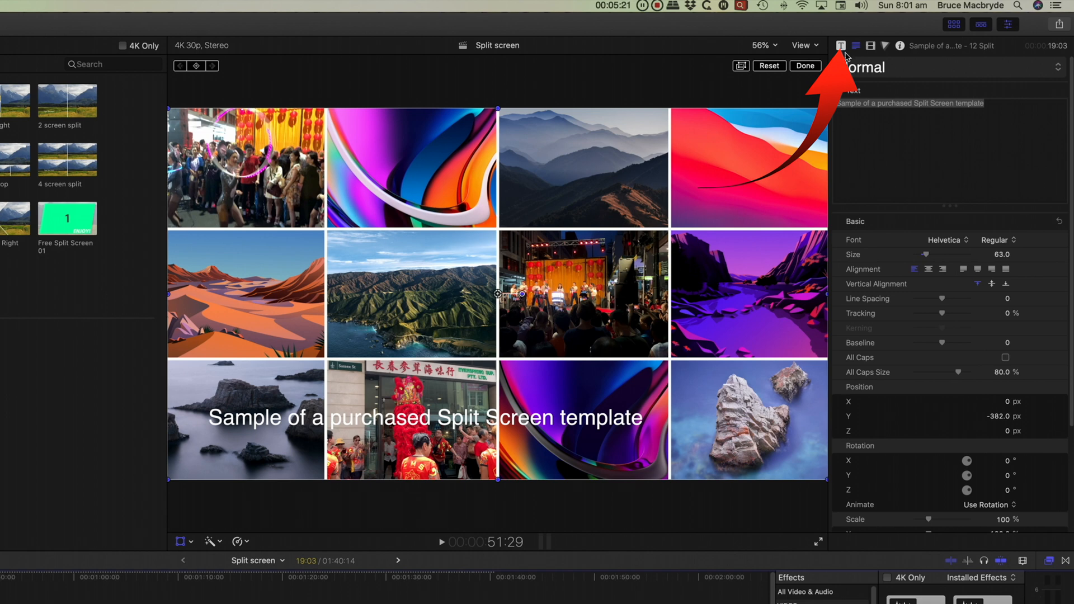
click(841, 45)
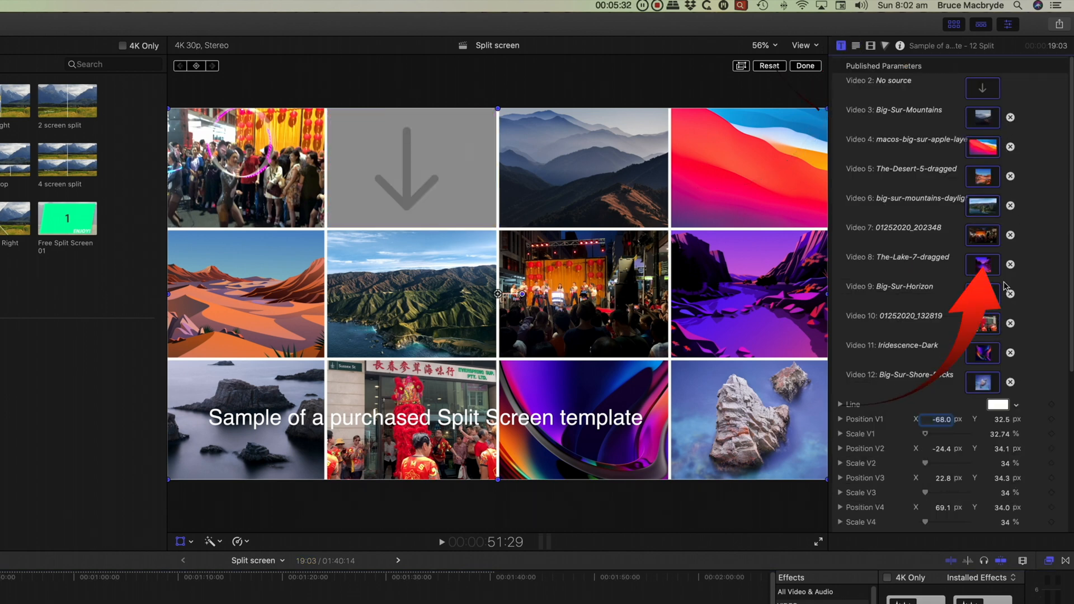
click(982, 89)
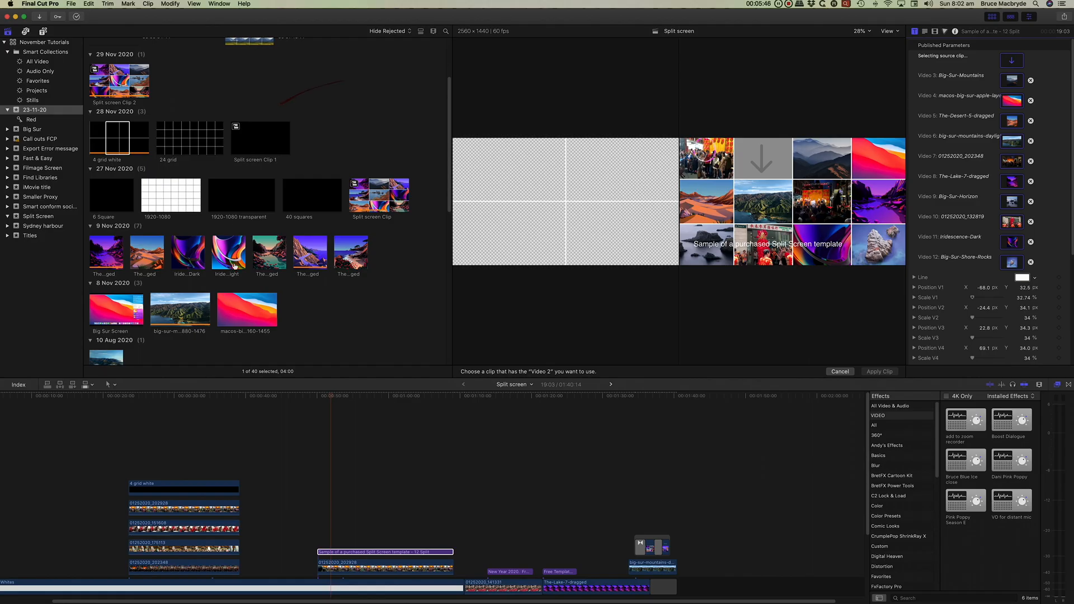
click(231, 261)
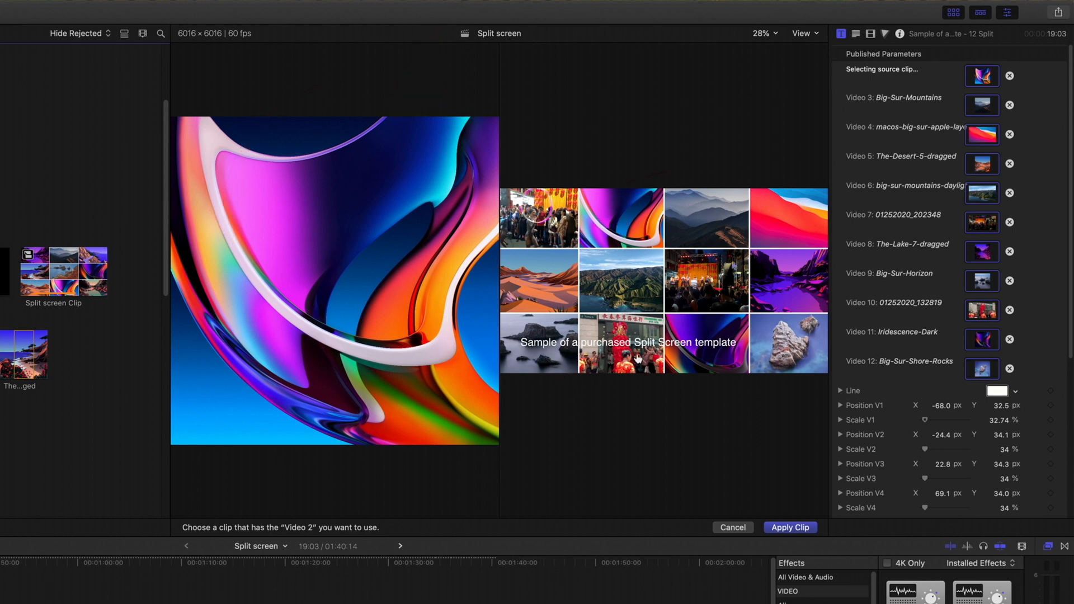
- Color the template's dividing lines red and apply the chosen Video 2 clip, playing the result to check it
click(1000, 393)
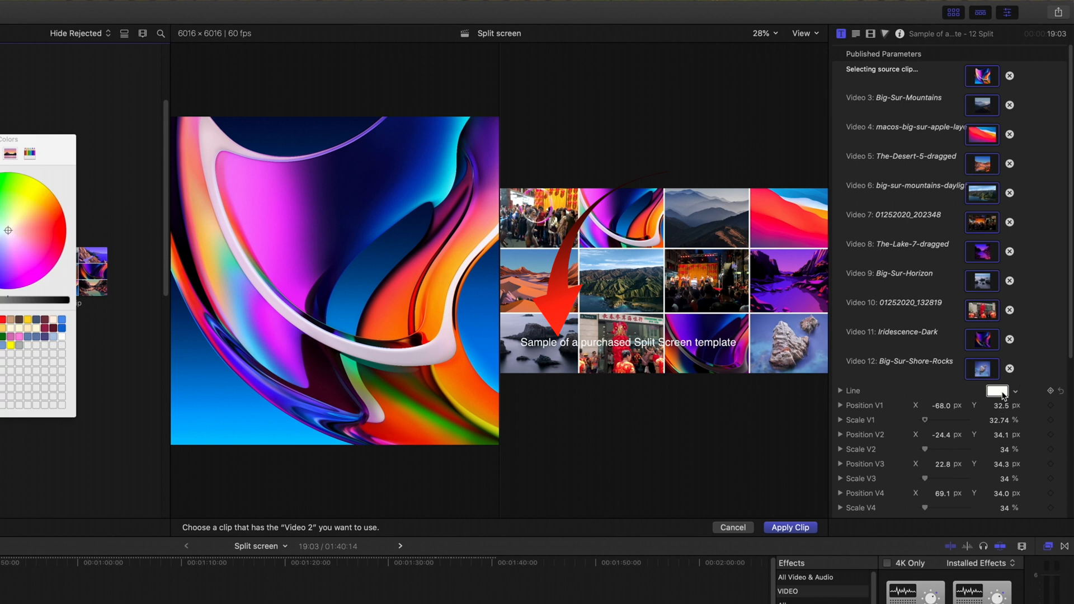
click(55, 239)
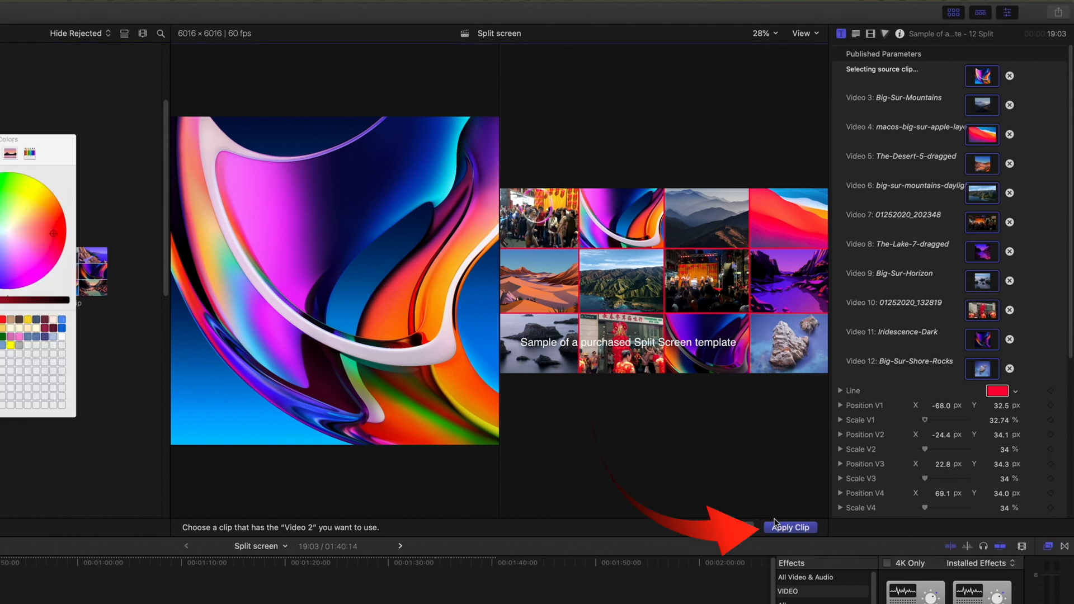
click(790, 527)
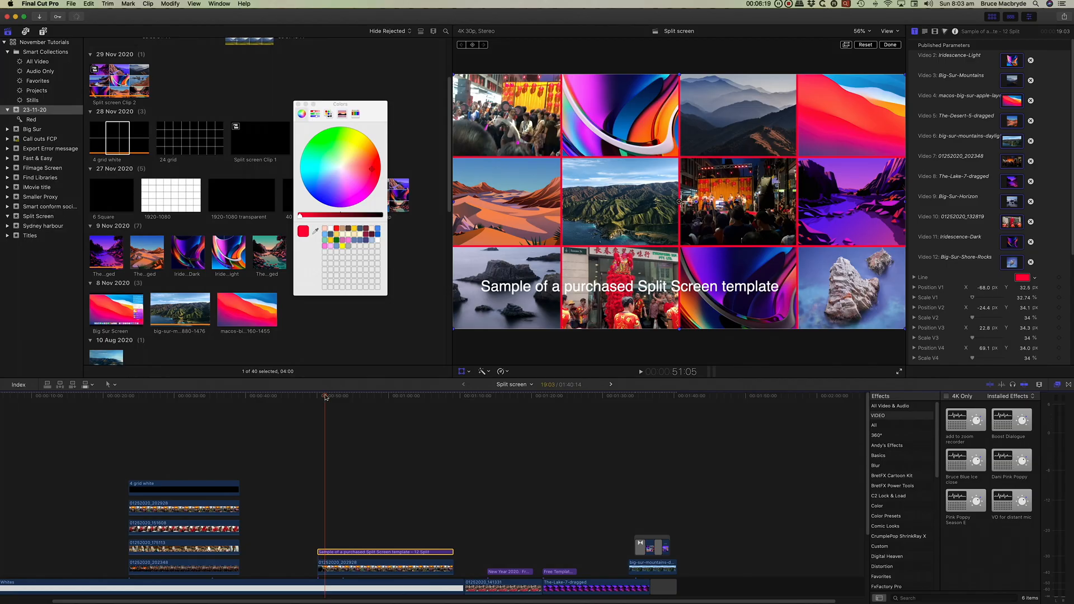
key(space)
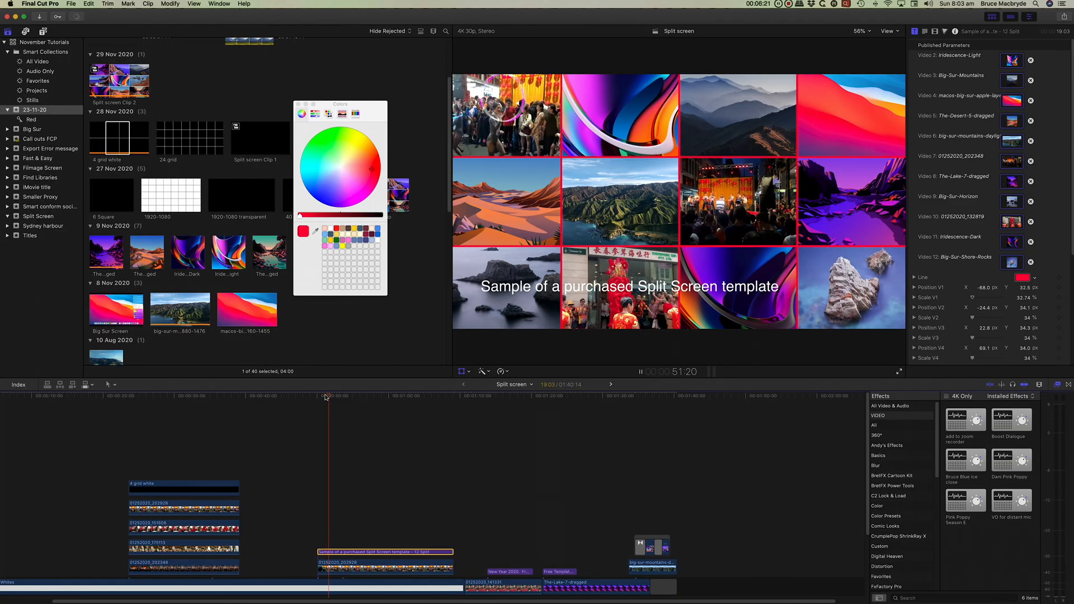